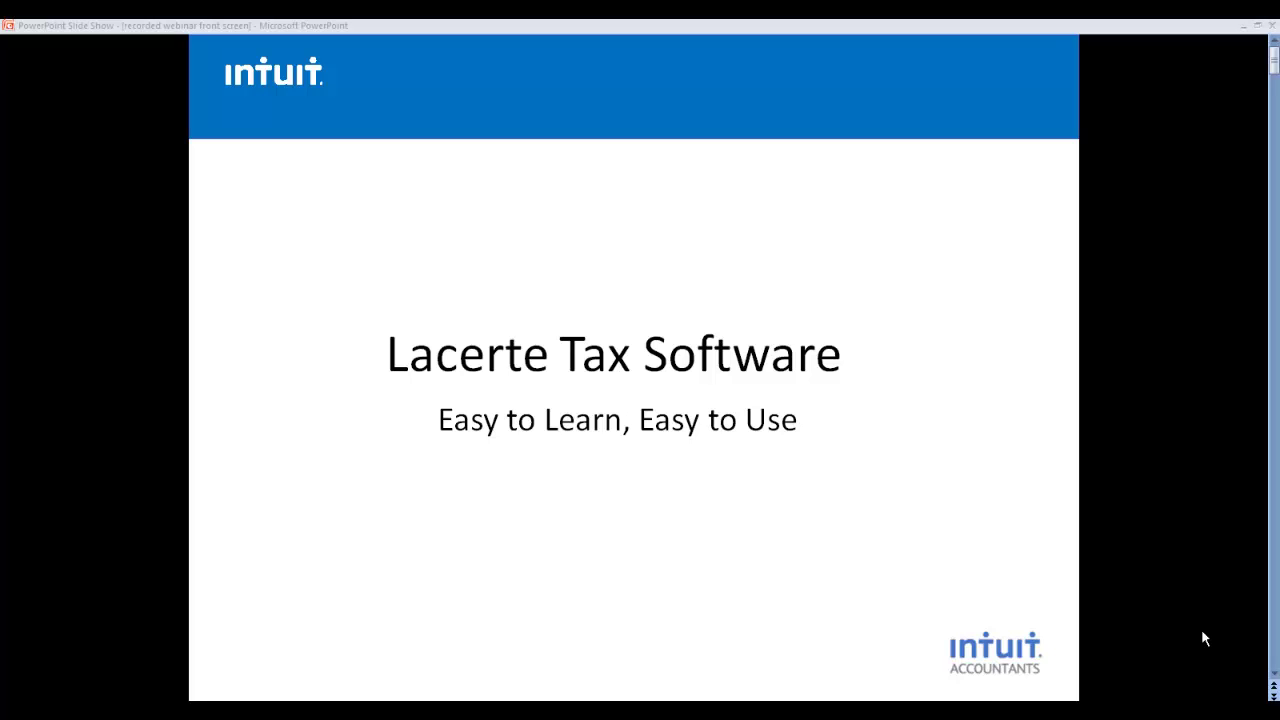
Step: Bring up the Windows task switcher over the Lacerte title slide show
{"action": "key", "text": "alt+Tab"}
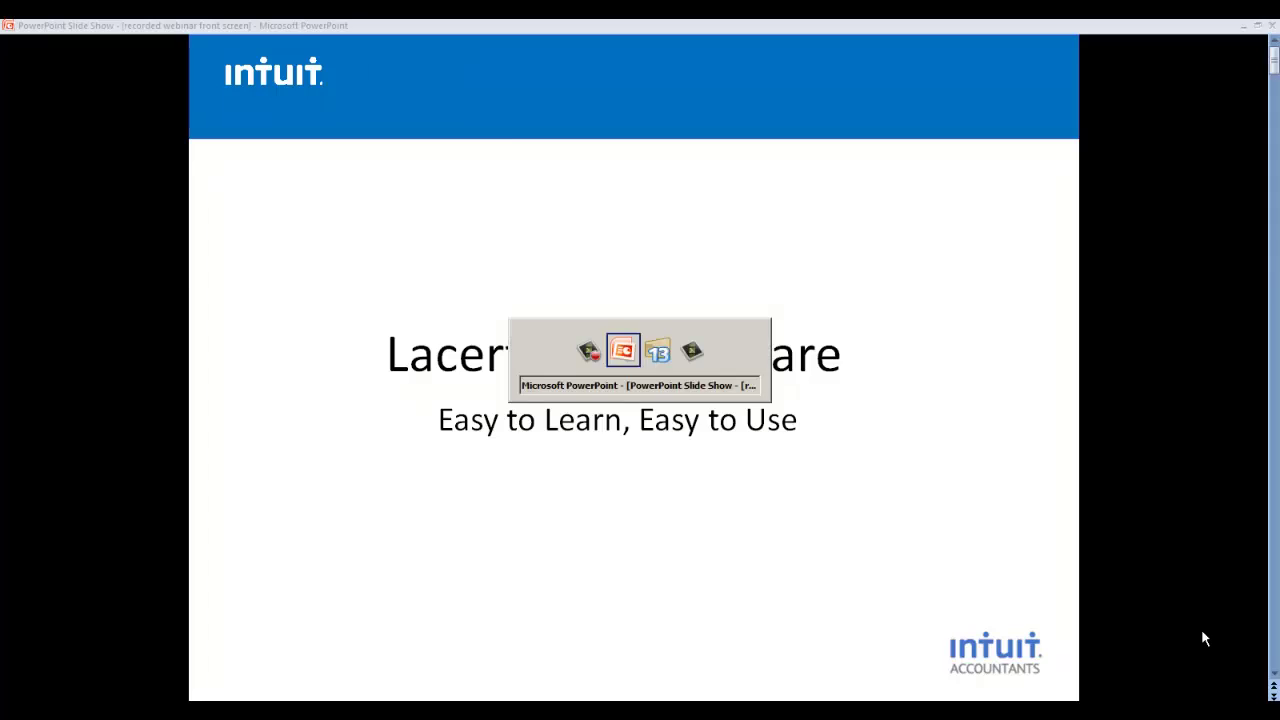
Step: Switch to Lacerte Tax 2013 to show the All Clients list of 47 clients
{"action": "key", "text": "alt+Tab"}
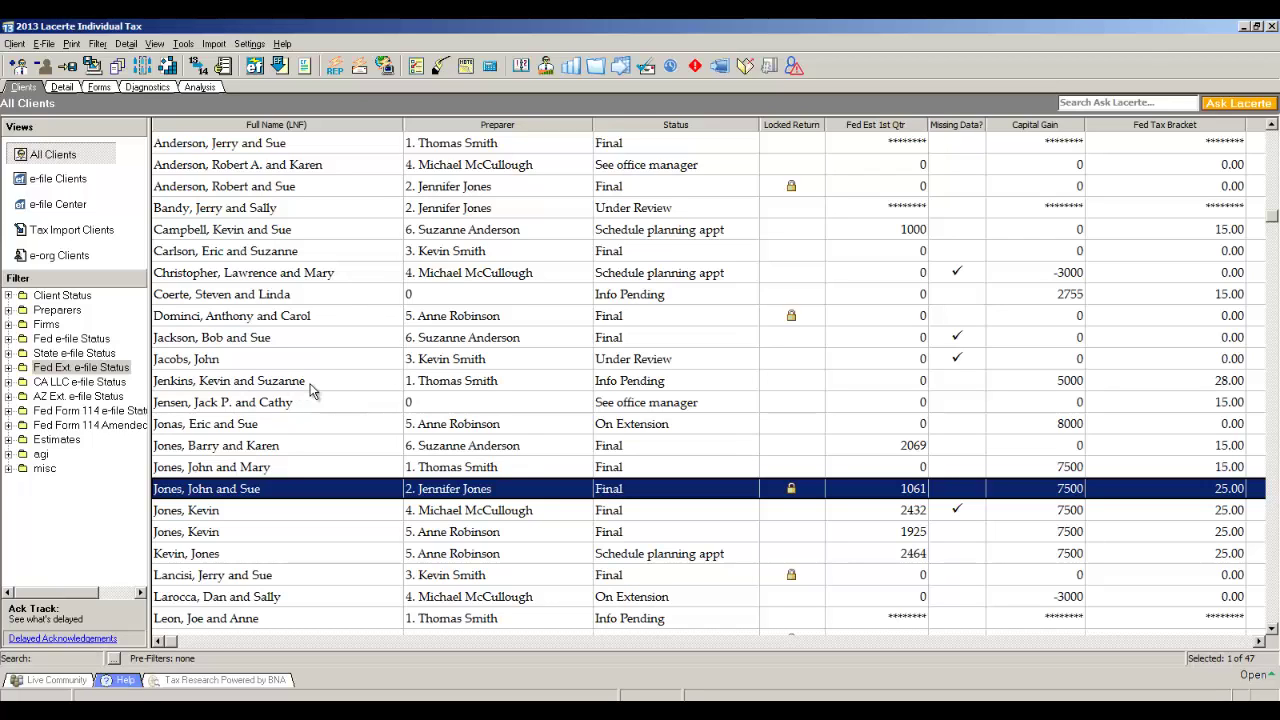
Step: Open the married-filing-jointly return with Info Pending status and 28.00 bracket on Contents
{"action": "double_click", "coordinate": [310, 390]}
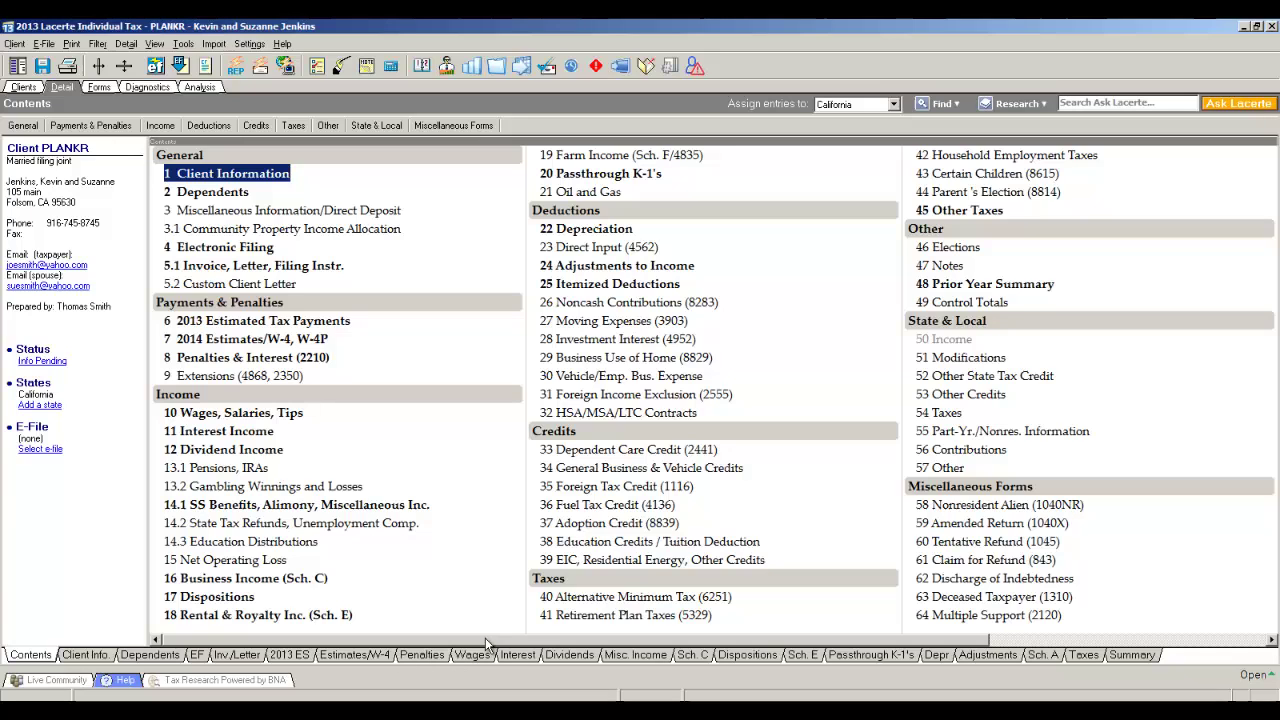
{"action": "left_click", "coordinate": [513, 655]}
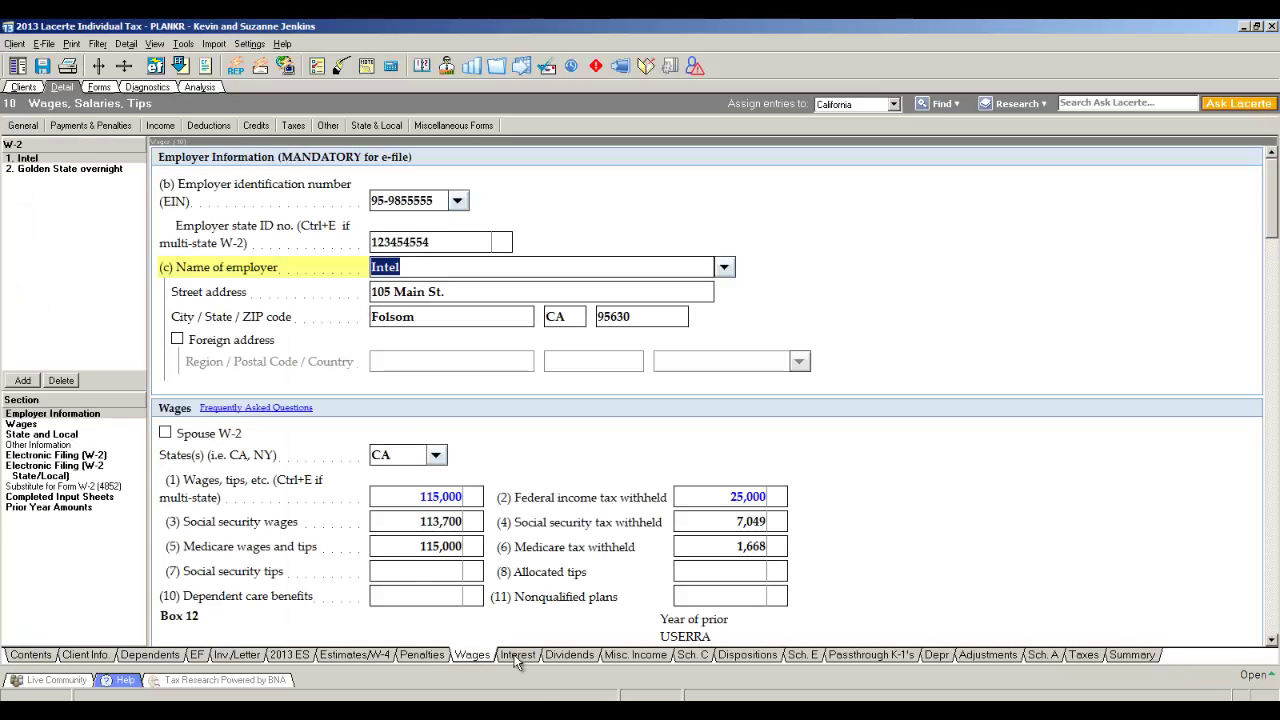
{"action": "left_click", "coordinate": [517, 656]}
{"action": "left_click", "coordinate": [568, 656]}
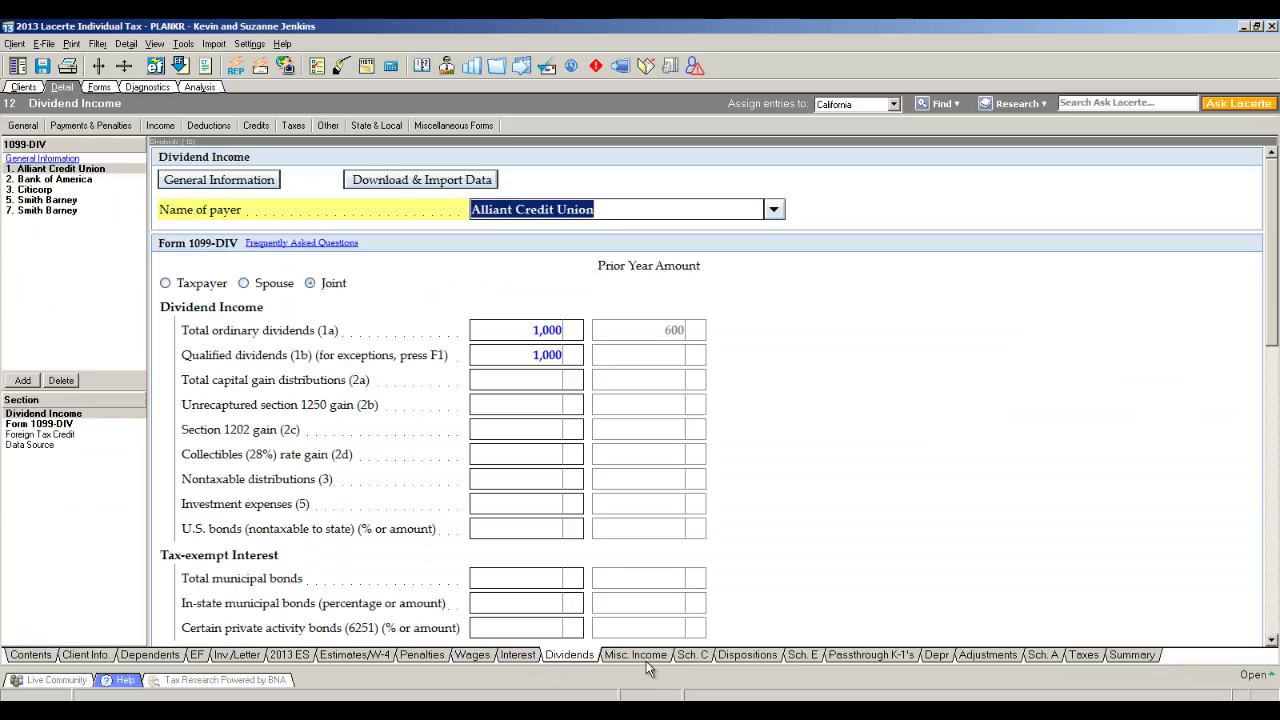
{"action": "left_click", "coordinate": [691, 656]}
{"action": "left_click", "coordinate": [801, 656]}
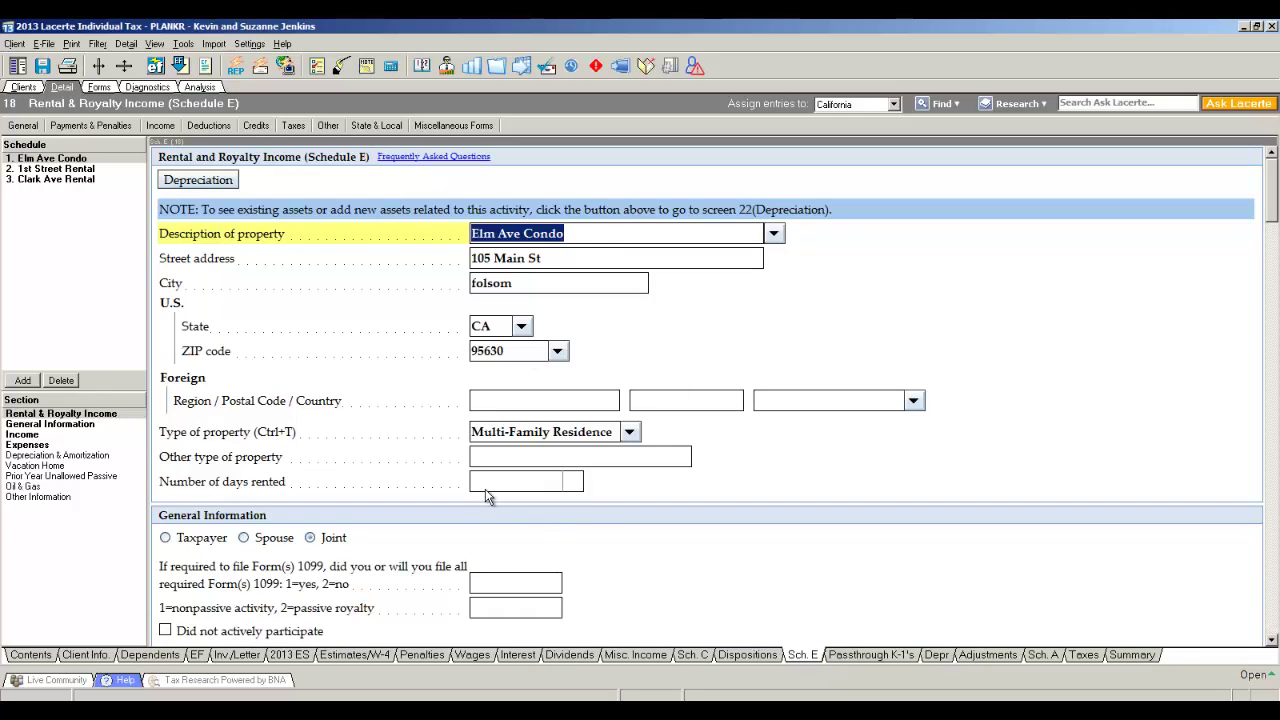
{"action": "left_click", "coordinate": [28, 658]}
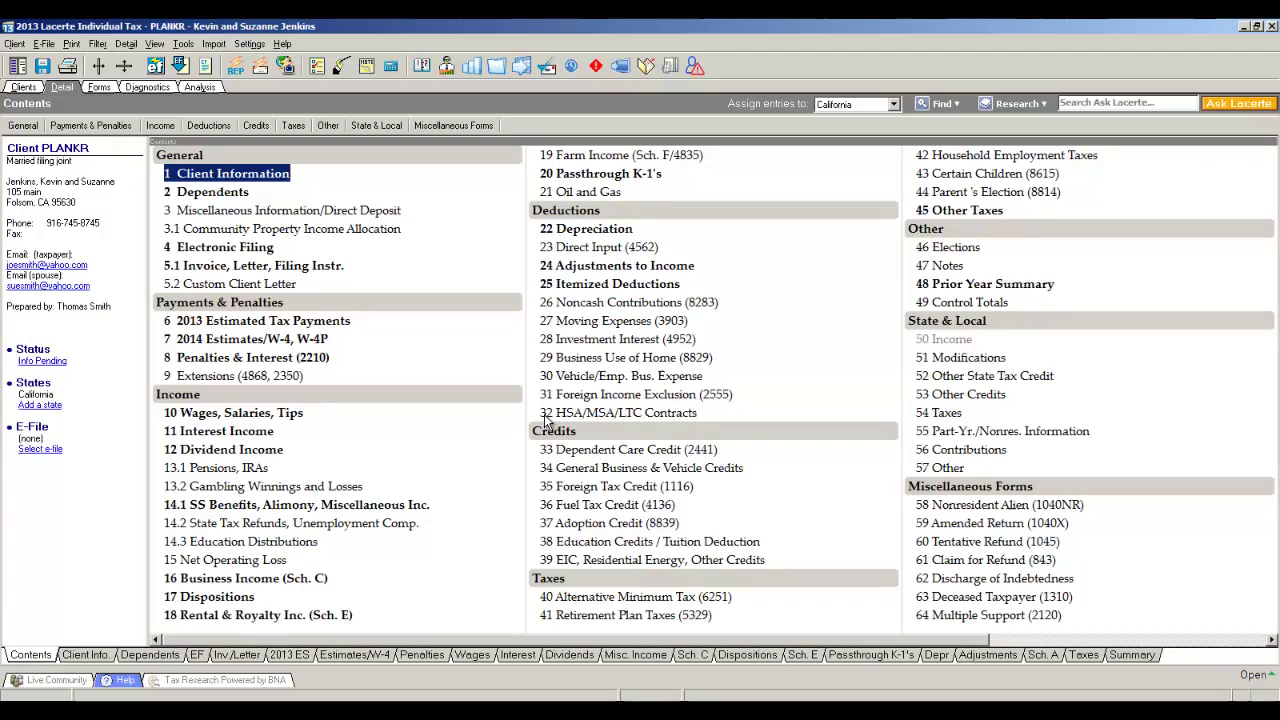
Step: Display the calculated 2013 Form 1040 page 1 from the Forms view
{"action": "left_click", "coordinate": [99, 88]}
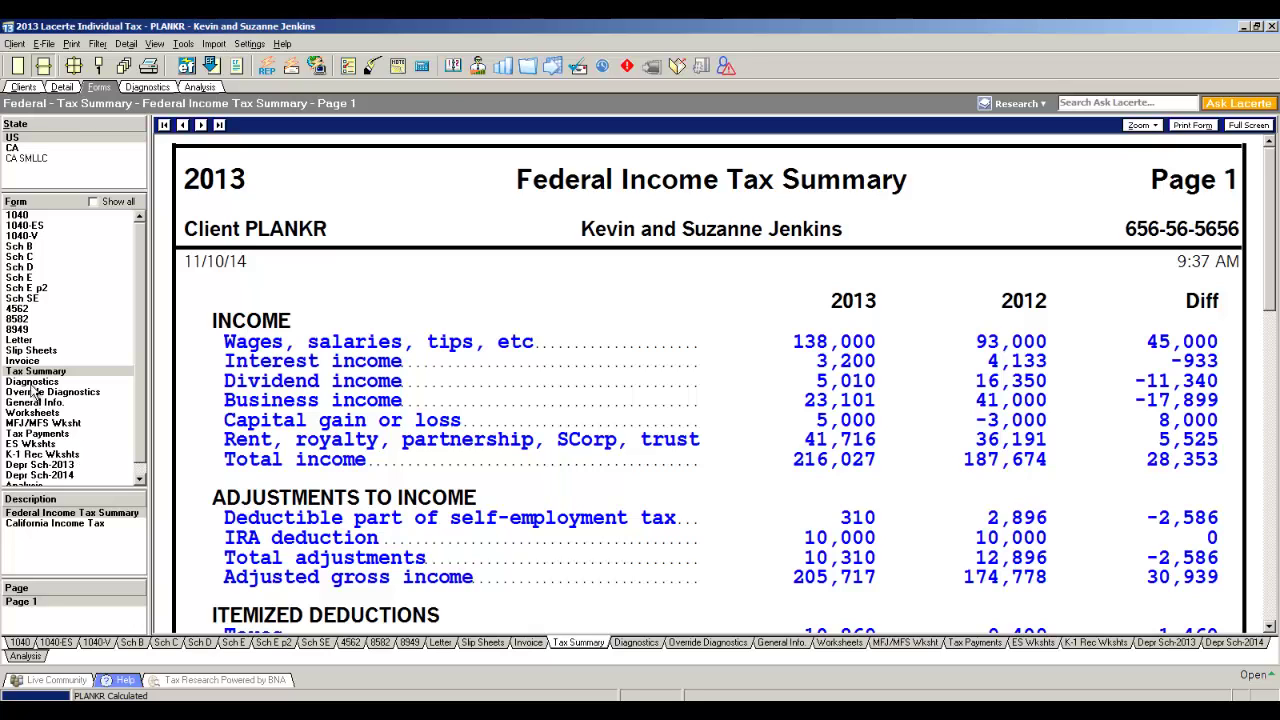
{"action": "left_click", "coordinate": [18, 216]}
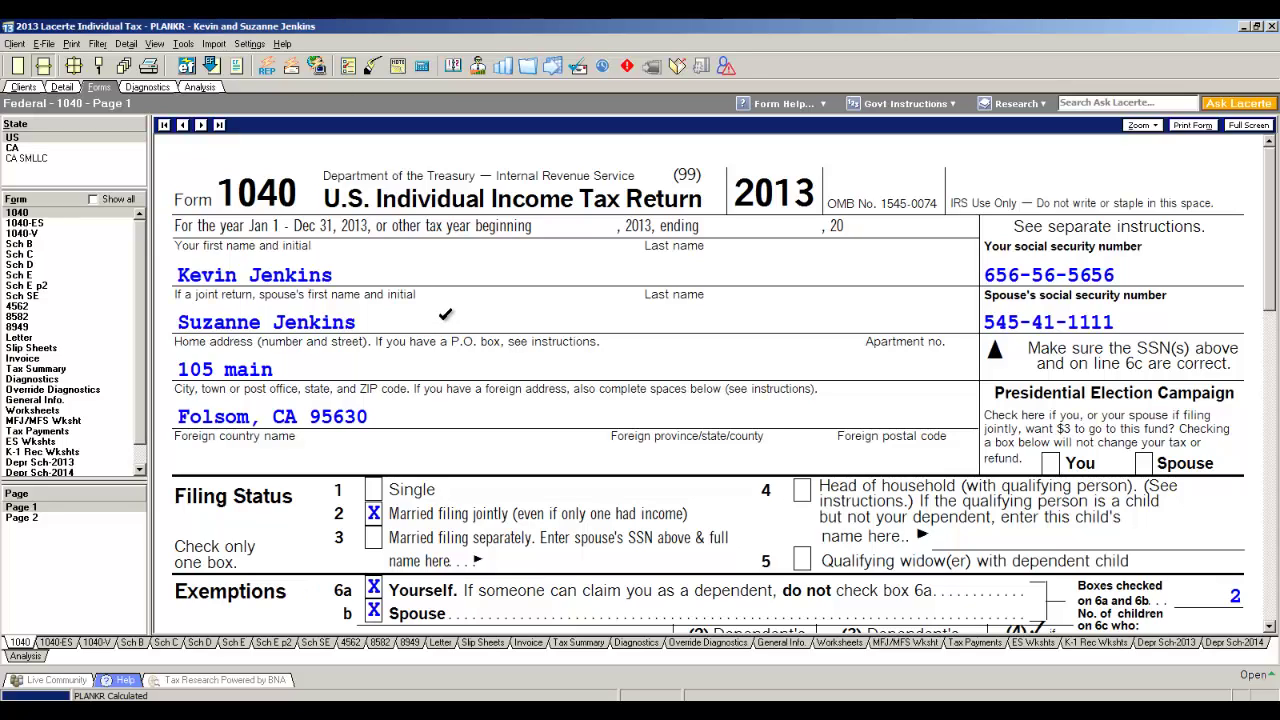
{"action": "scroll", "coordinate": [445, 315], "scroll_direction": "down", "scroll_amount": 10}
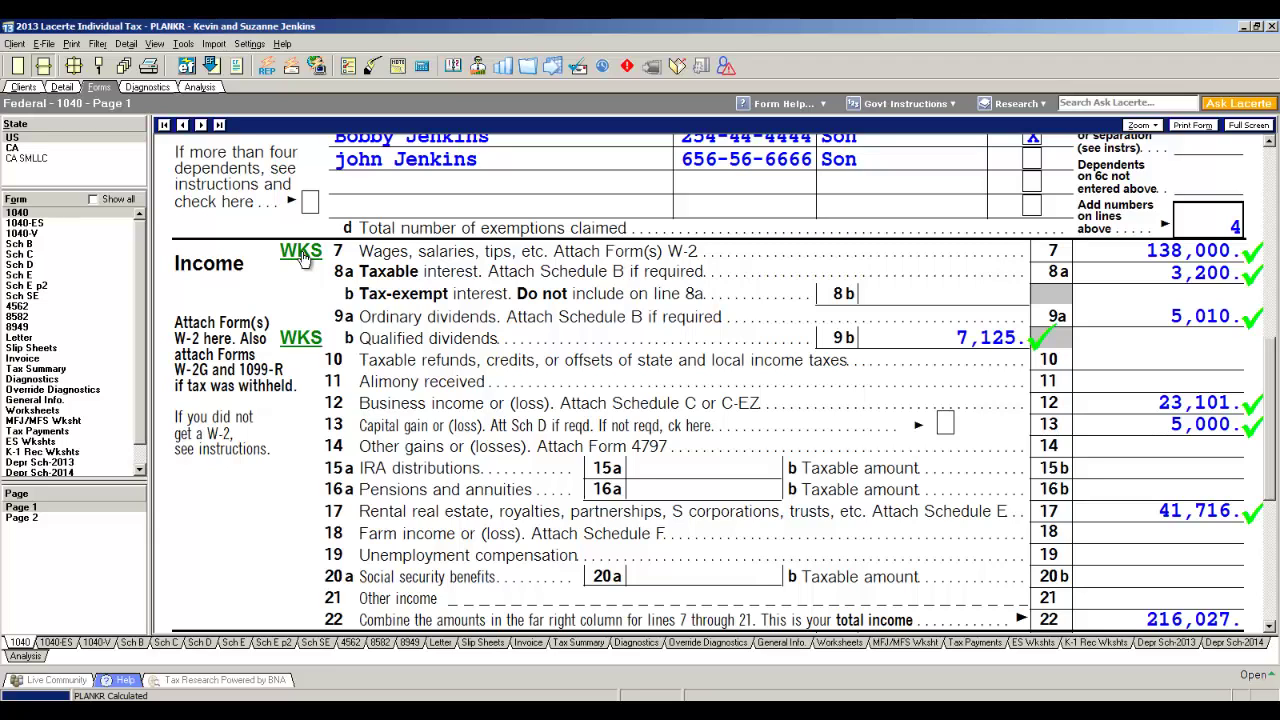
{"action": "scroll", "coordinate": [518, 372], "scroll_direction": "down", "scroll_amount": 5}
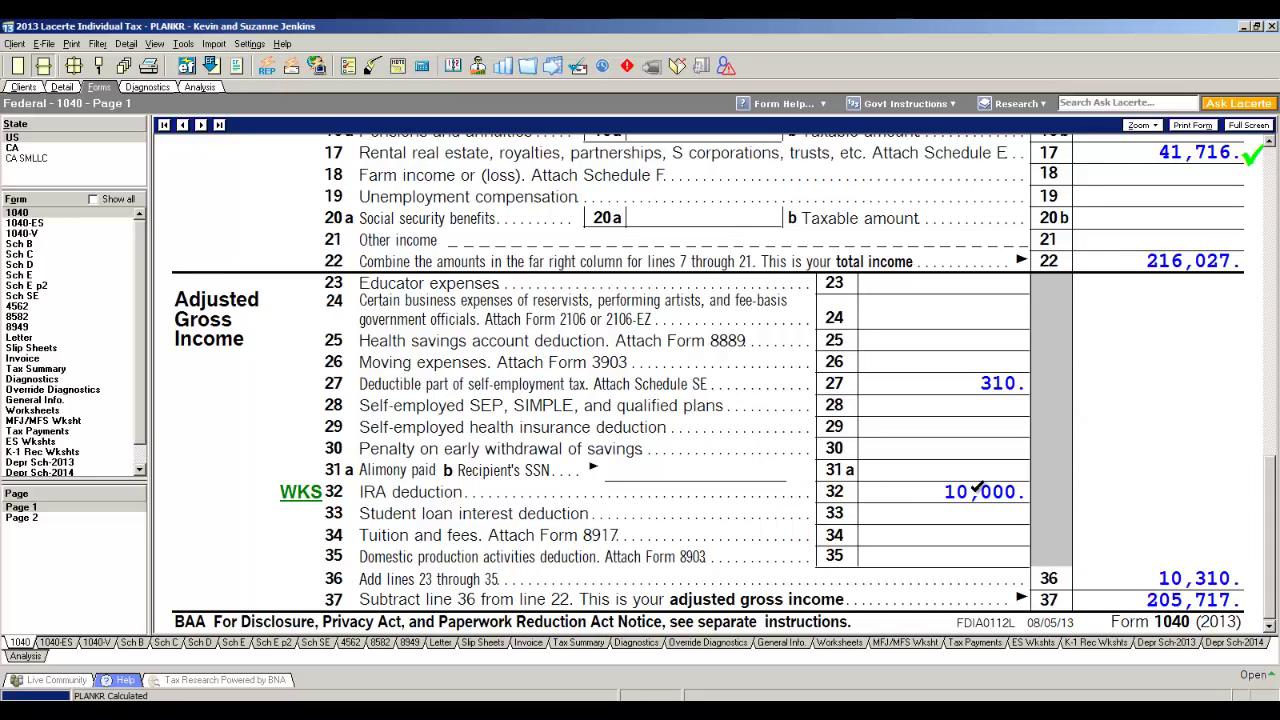
{"action": "left_click", "coordinate": [308, 495]}
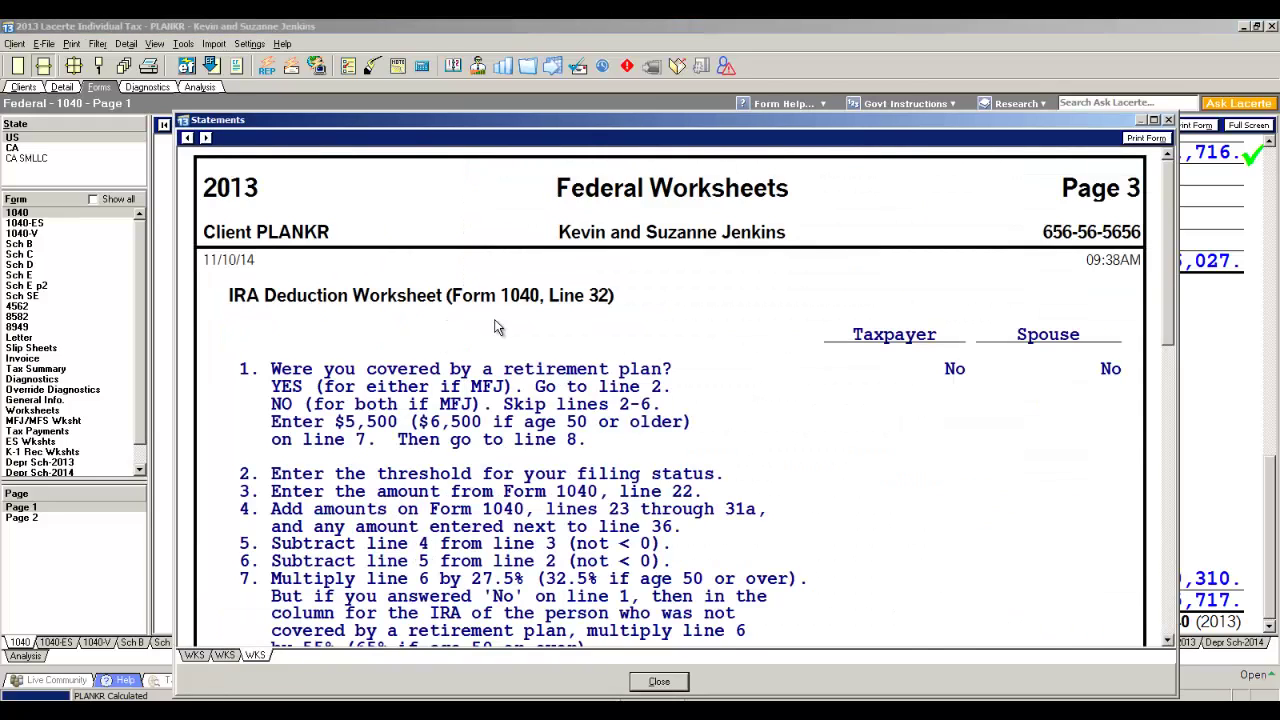
{"action": "scroll", "coordinate": [497, 330], "scroll_direction": "down", "scroll_amount": 4}
{"action": "scroll", "coordinate": [497, 330], "scroll_direction": "down", "scroll_amount": 7}
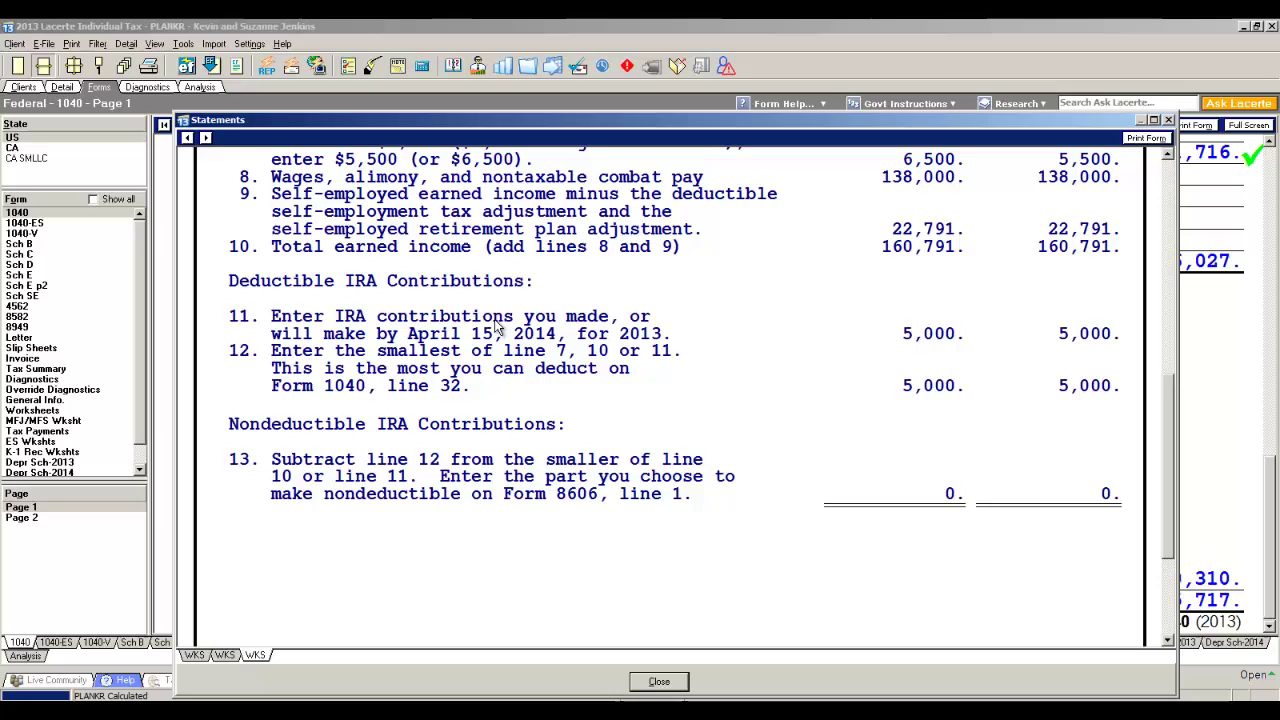
{"action": "left_click", "coordinate": [659, 681]}
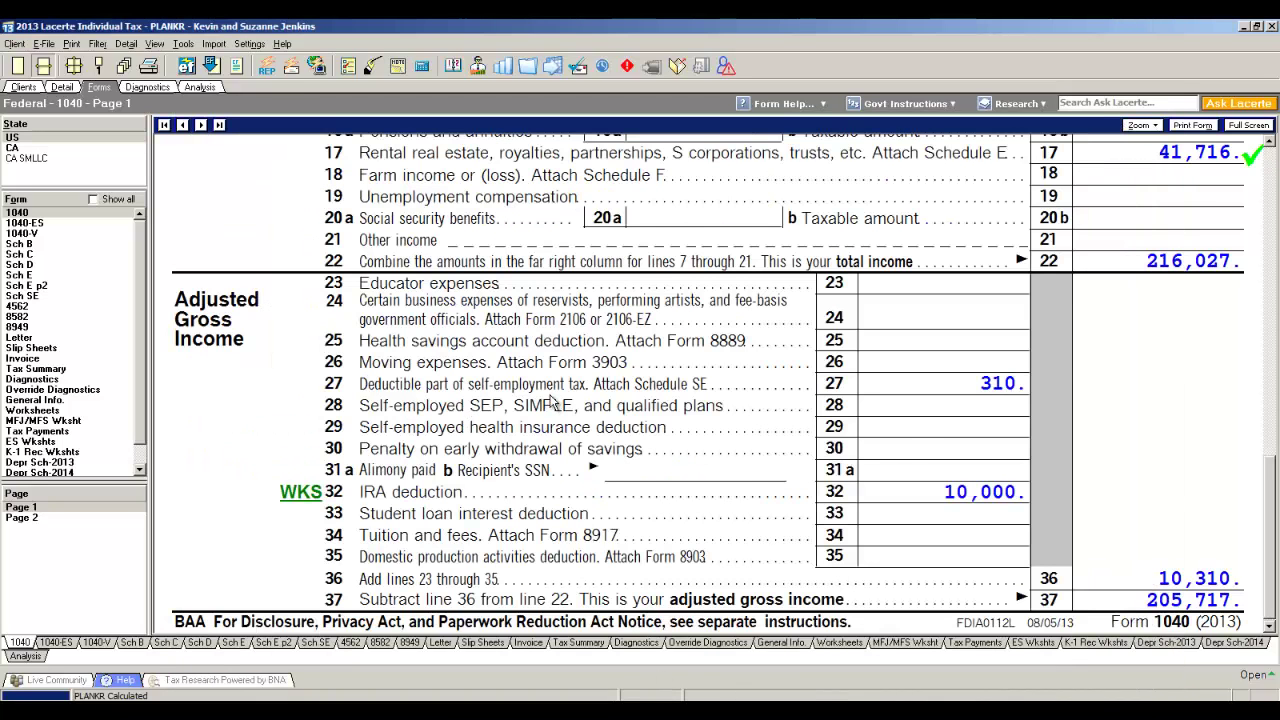
Step: Clear audit checks on all forms from the View menu
{"action": "scroll", "coordinate": [551, 400], "scroll_direction": "up", "scroll_amount": 5}
{"action": "left_click", "coordinate": [155, 44]}
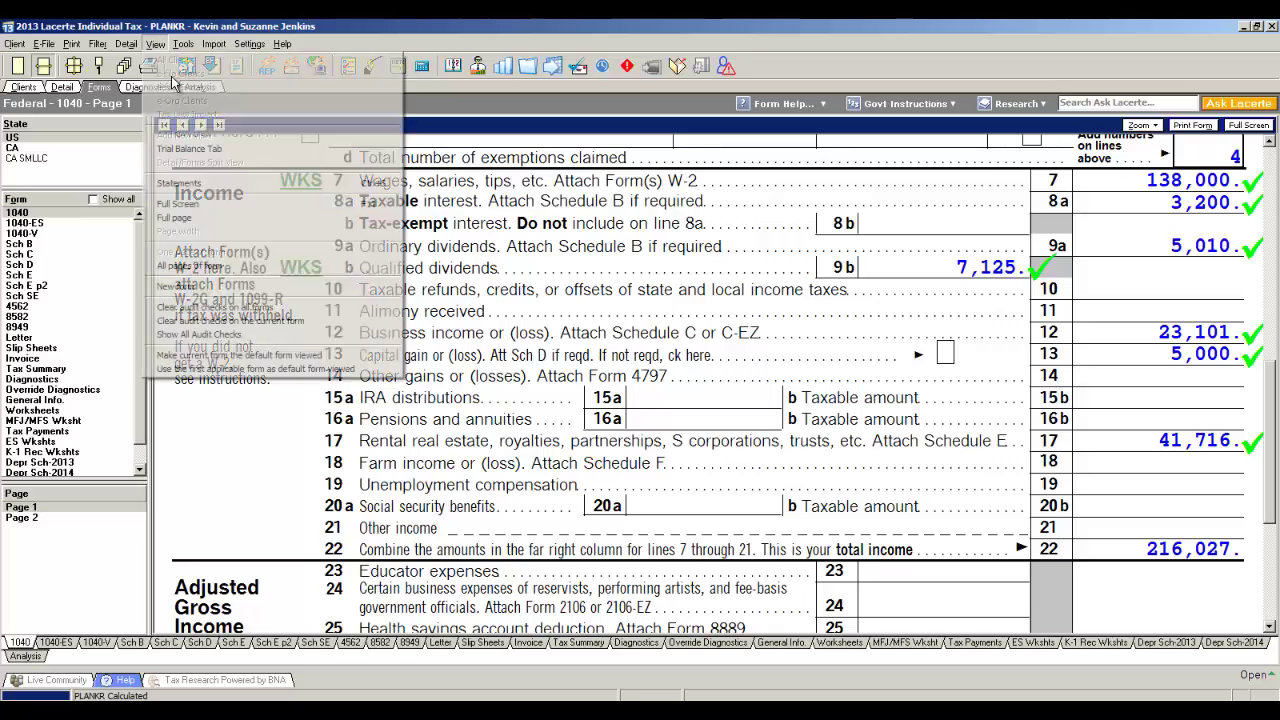
{"action": "left_click", "coordinate": [210, 307]}
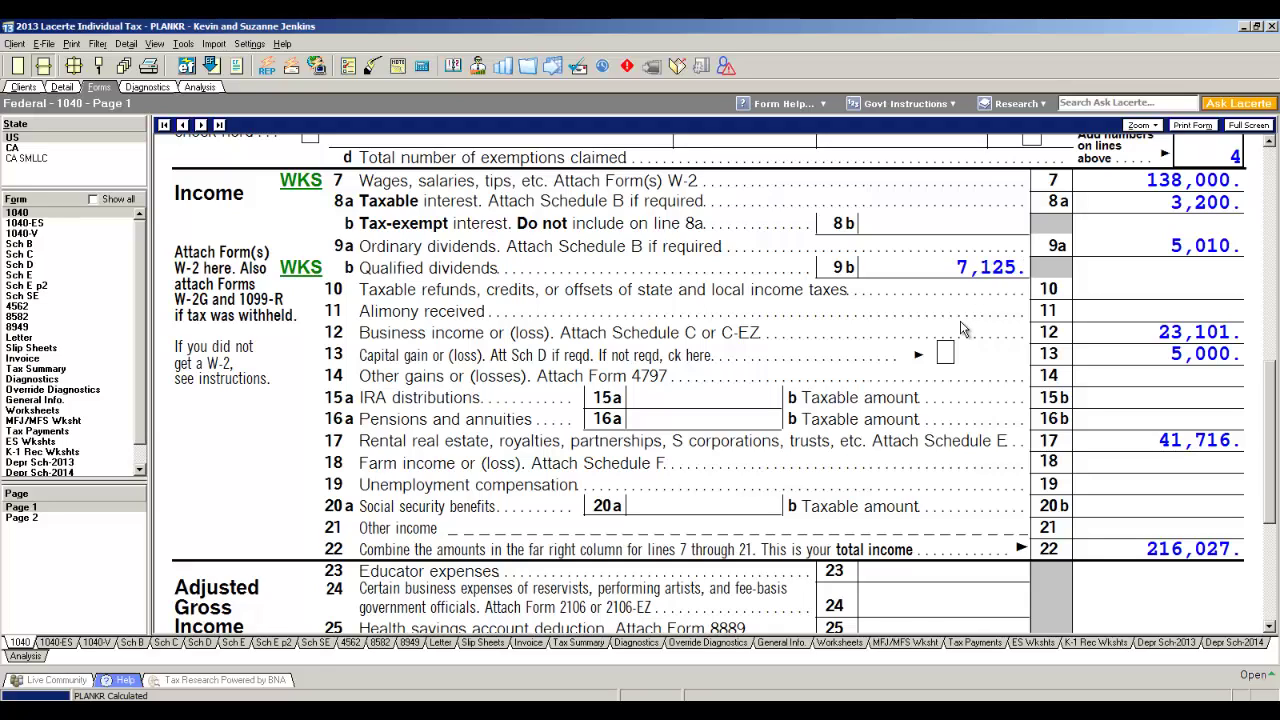
Step: Jump to the inputs behind the 7,125 line 9b qualified dividends amount
{"action": "right_click", "coordinate": [984, 267]}
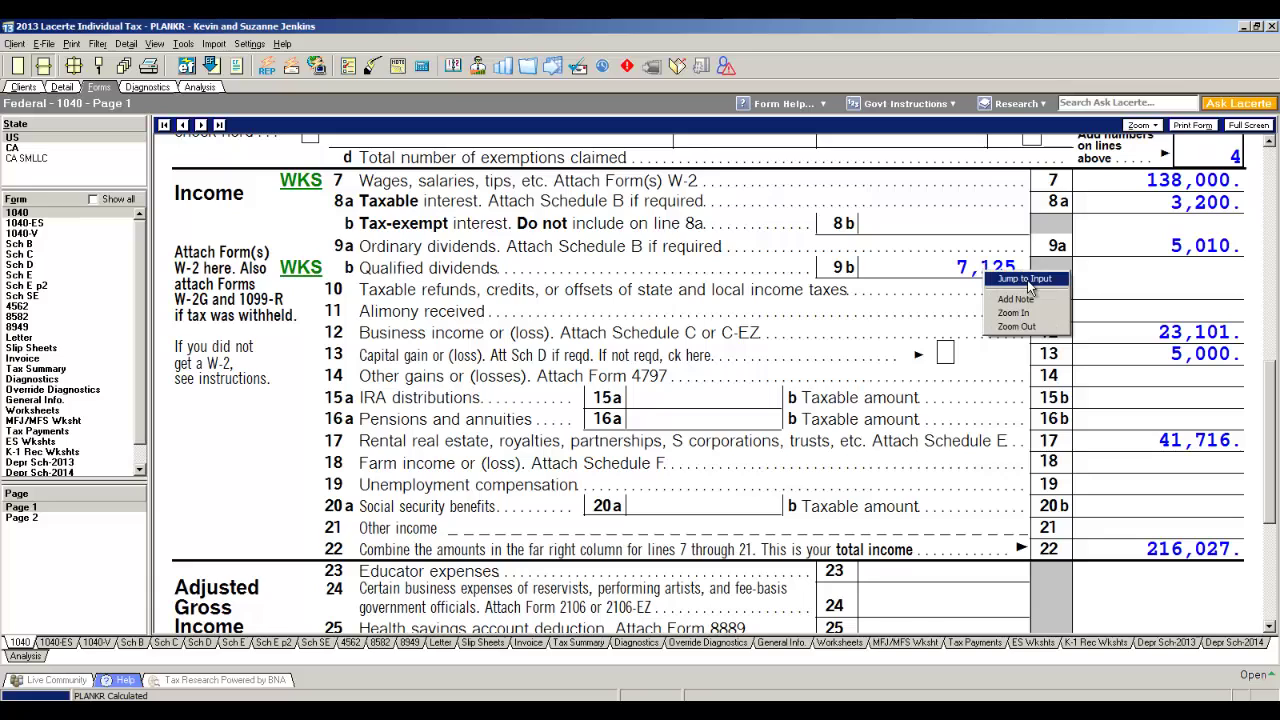
{"action": "left_click", "coordinate": [1024, 279]}
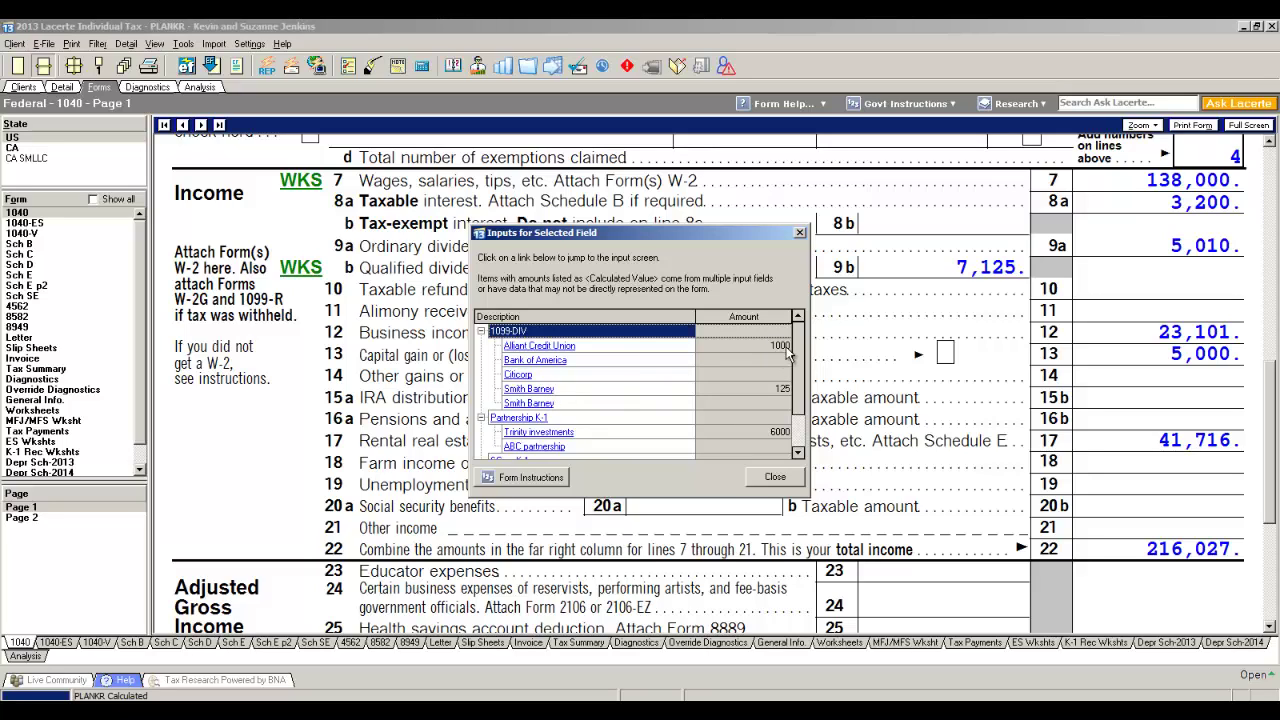
Step: Follow the Trinity investments Partnership K-1 link to its Partnership Information input screen
{"action": "scroll", "coordinate": [797, 342], "scroll_direction": "down", "scroll_amount": 1}
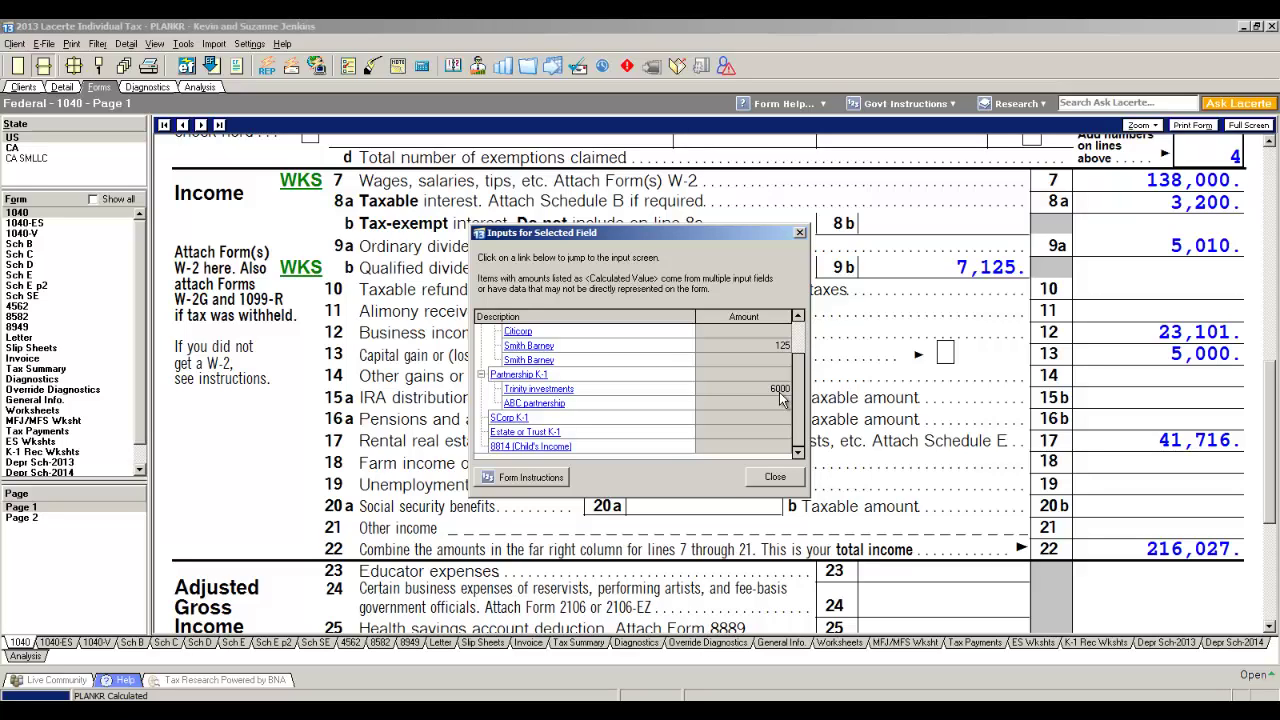
{"action": "left_click", "coordinate": [541, 390]}
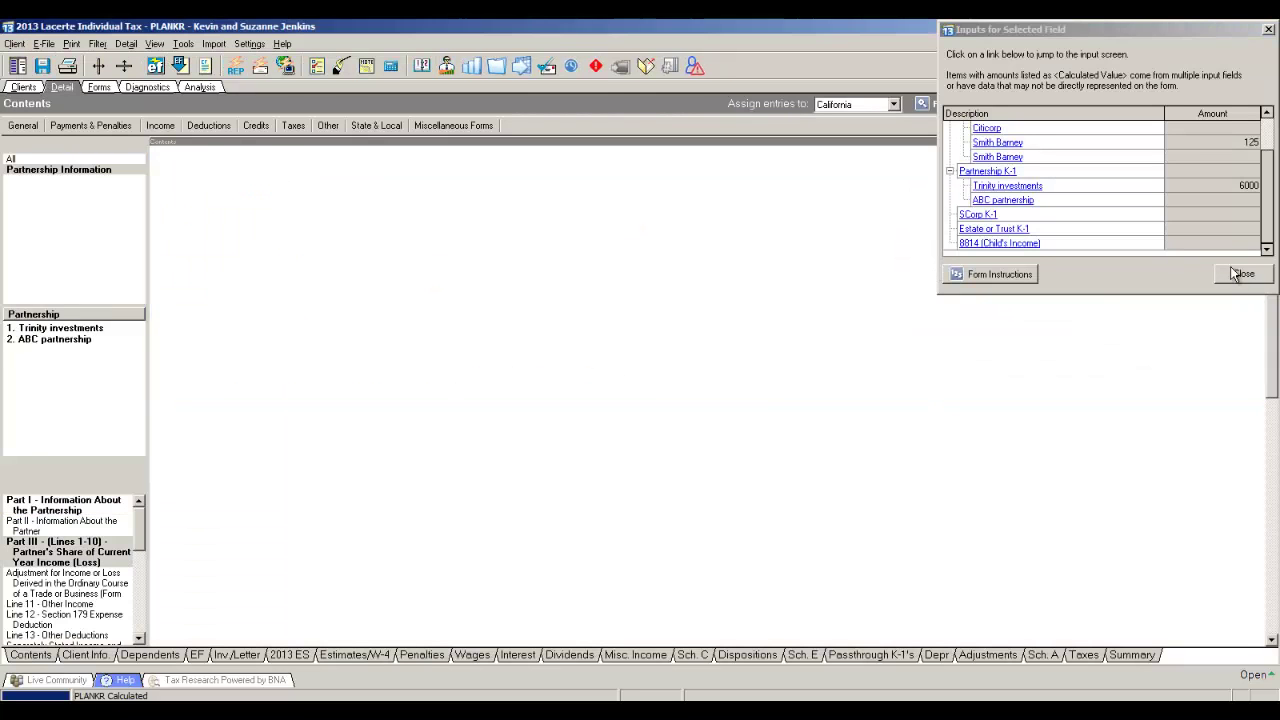
Step: Change Trinity investments' (6b) Qualified Dividends from 6,000 to 5000 and return to Form 1040
{"action": "left_click", "coordinate": [1242, 275]}
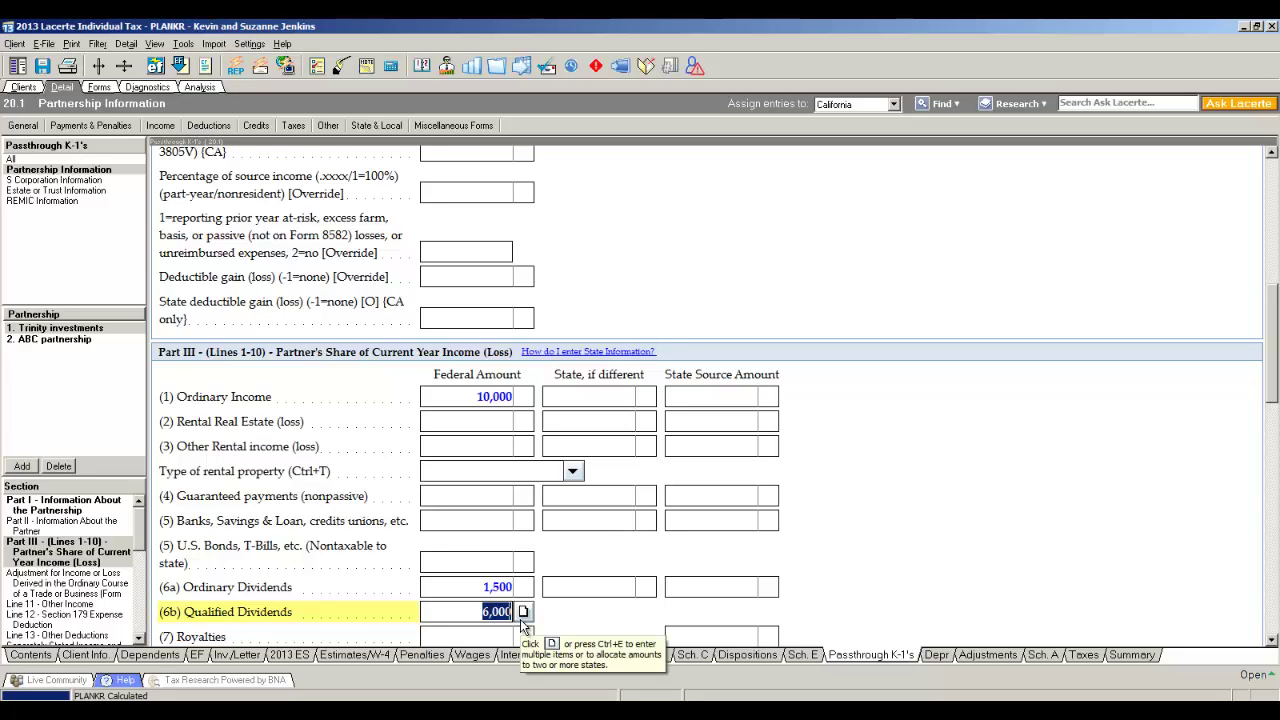
{"action": "type", "text": "5000"}
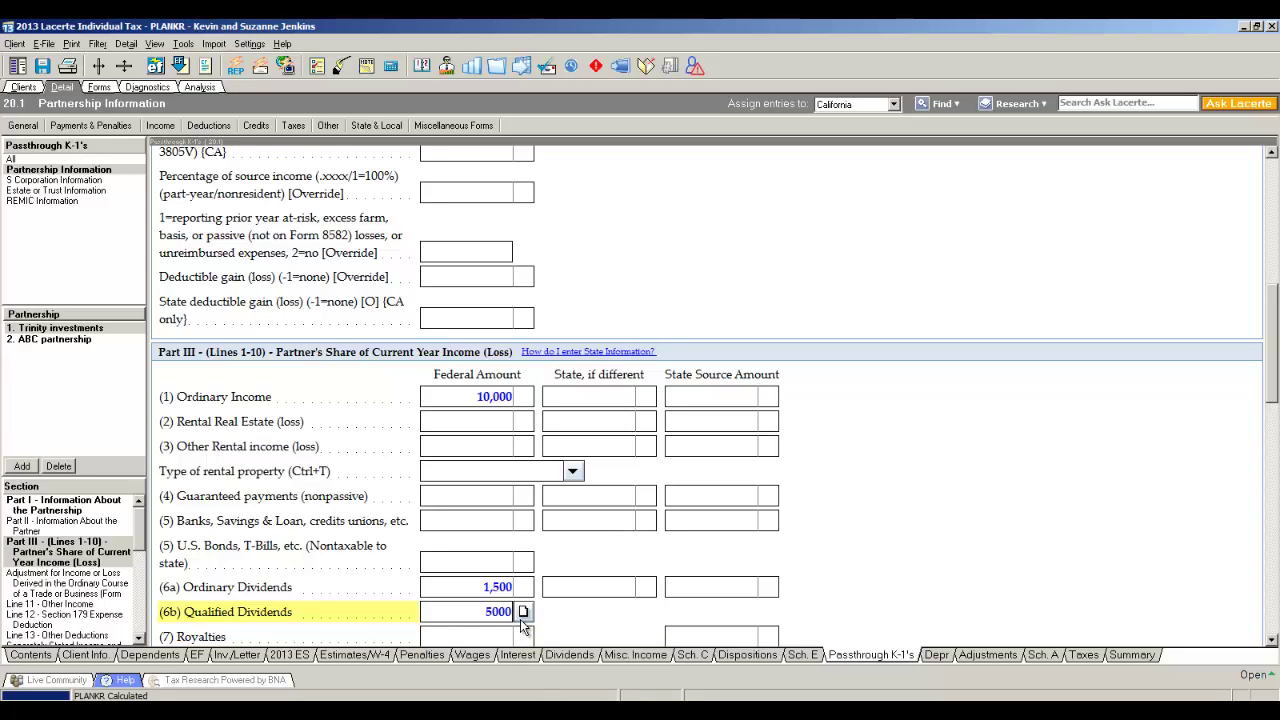
{"action": "key", "text": "ctrl+f"}
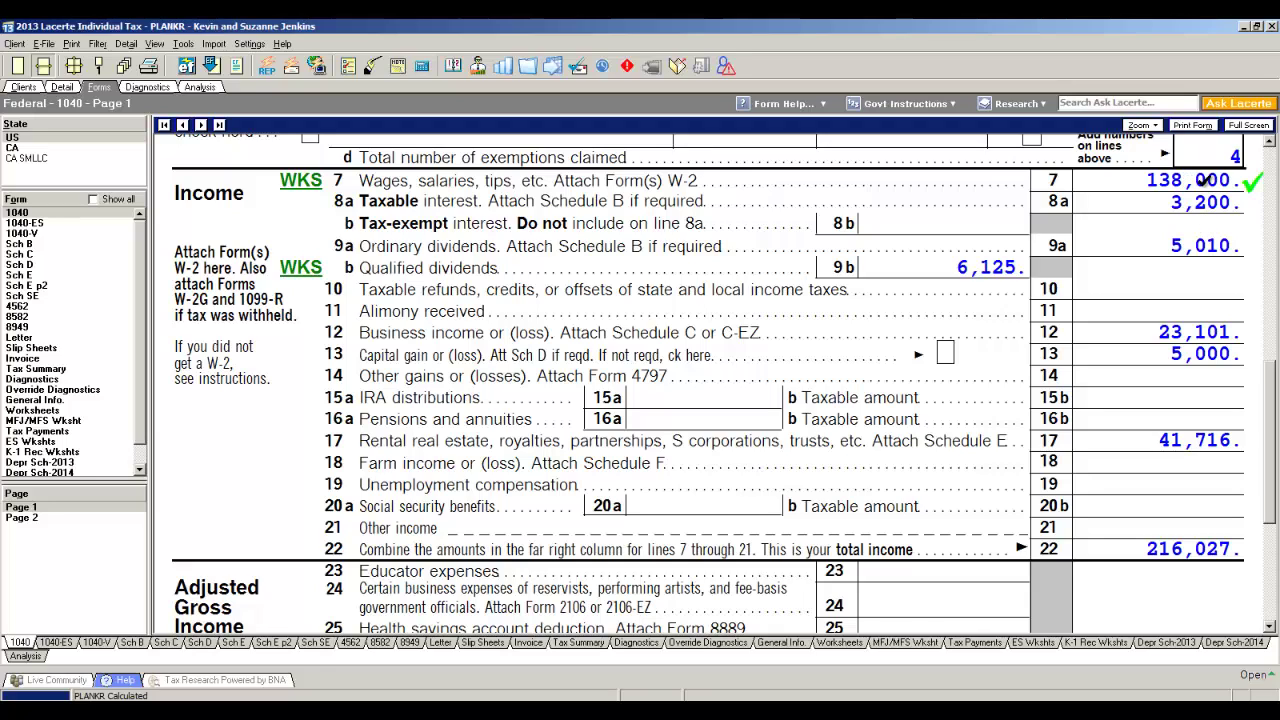
Step: Add green review ticks to Form 1040 lines 8a, 9b, 9a, 12 and 13
{"action": "left_click", "coordinate": [1219, 201]}
{"action": "left_click", "coordinate": [996, 262]}
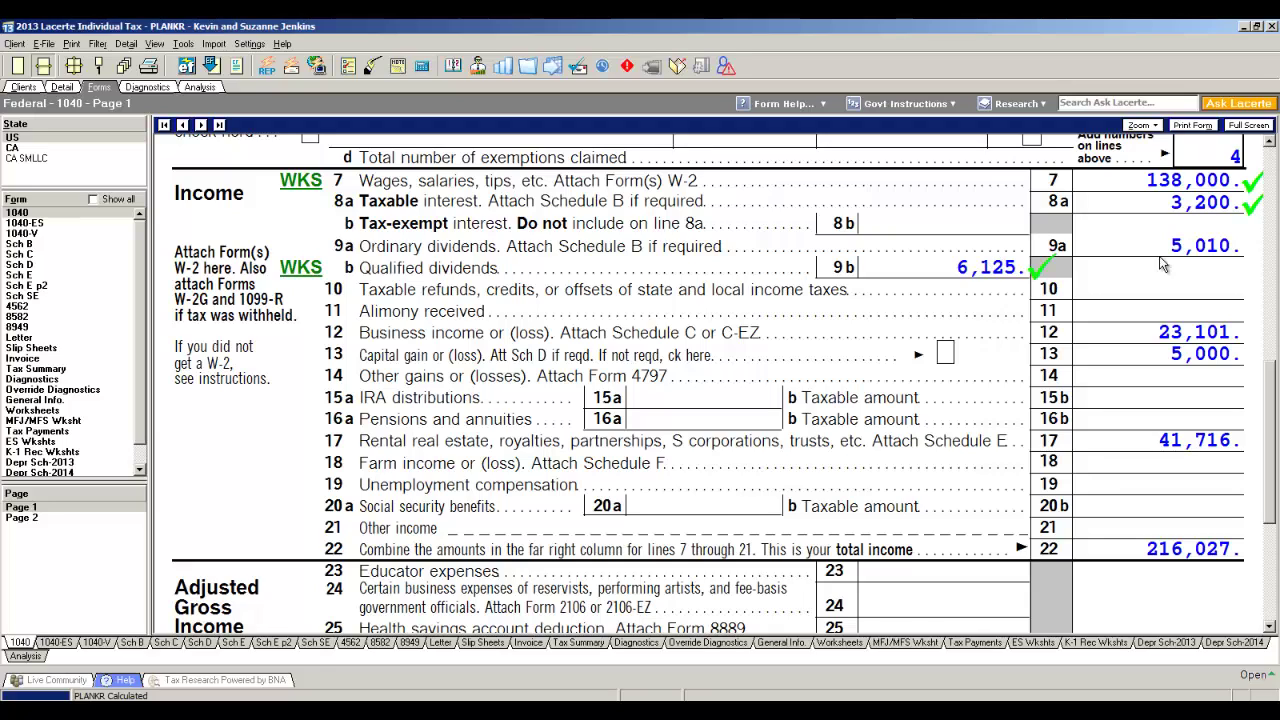
{"action": "left_click", "coordinate": [1222, 244]}
{"action": "left_click", "coordinate": [1200, 330]}
{"action": "left_click", "coordinate": [1208, 354]}
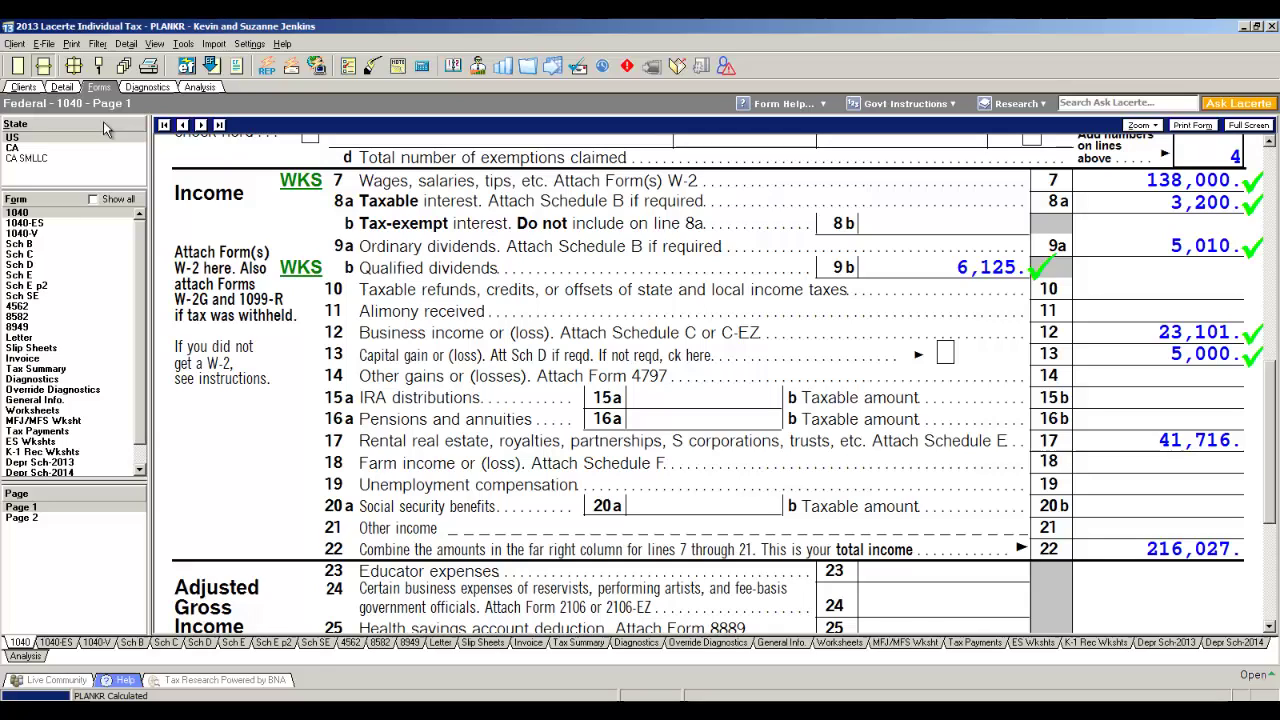
Step: Delete the Schedule C principal business code, then recheck diagnostics showing the missing-code warning
{"action": "left_click", "coordinate": [152, 88]}
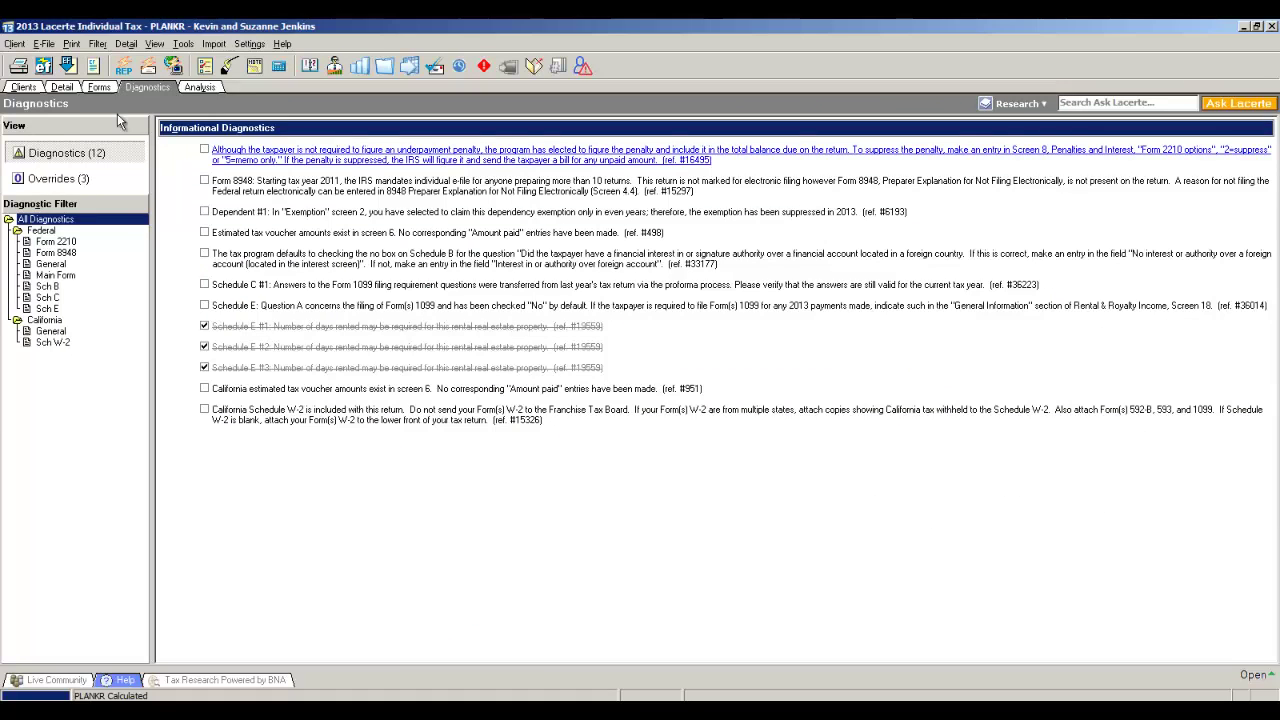
{"action": "left_click", "coordinate": [60, 87]}
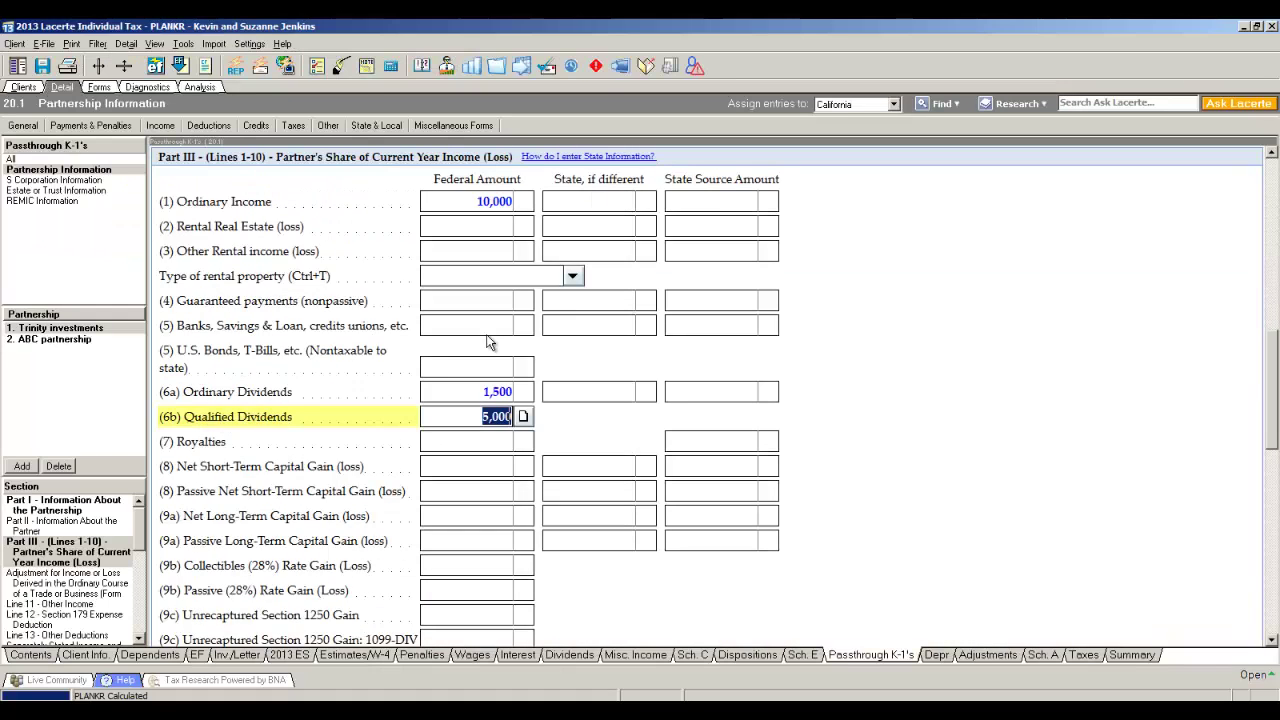
{"action": "left_click", "coordinate": [693, 654]}
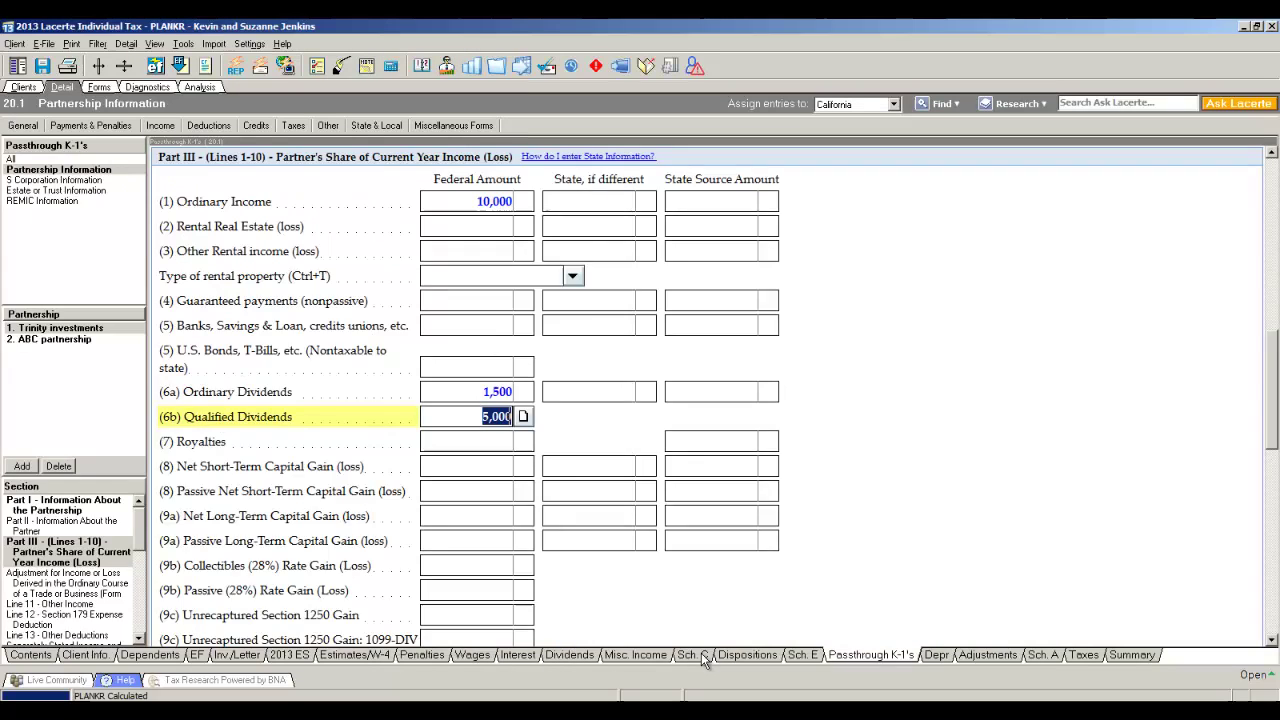
{"action": "left_click", "coordinate": [497, 262]}
{"action": "key", "text": "Delete"}
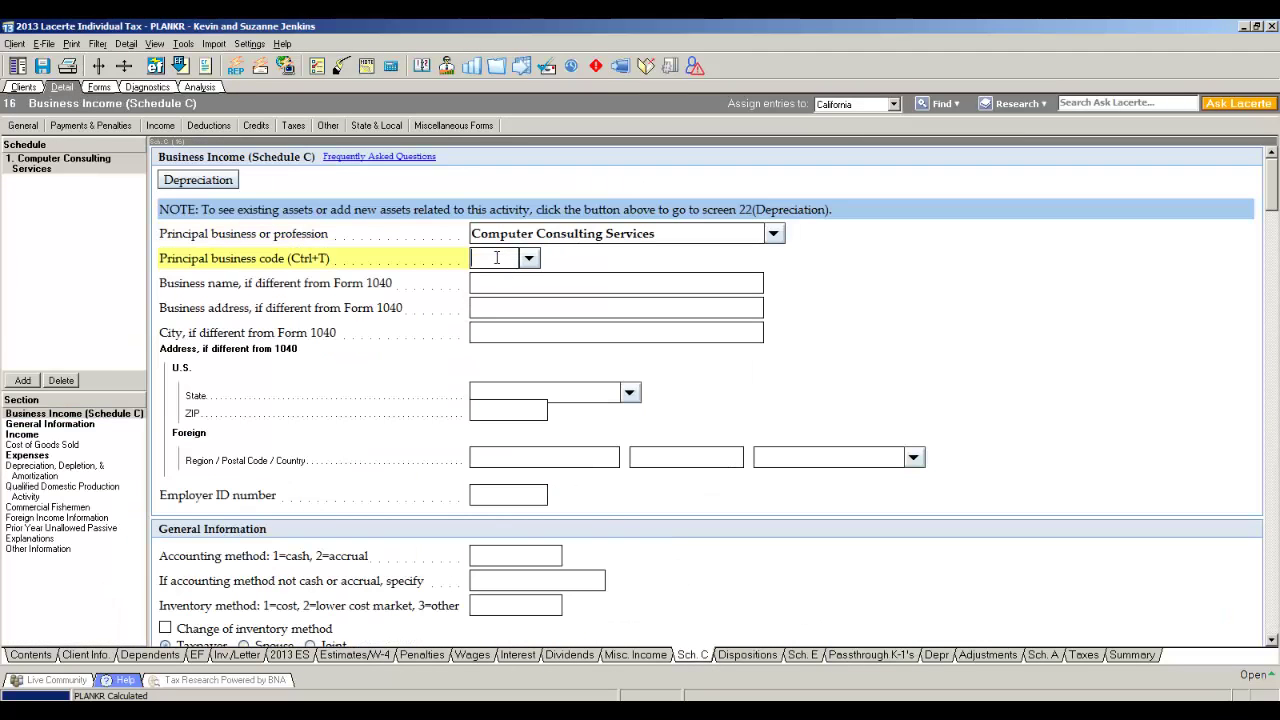
{"action": "key", "text": "Tab"}
{"action": "left_click", "coordinate": [140, 90]}
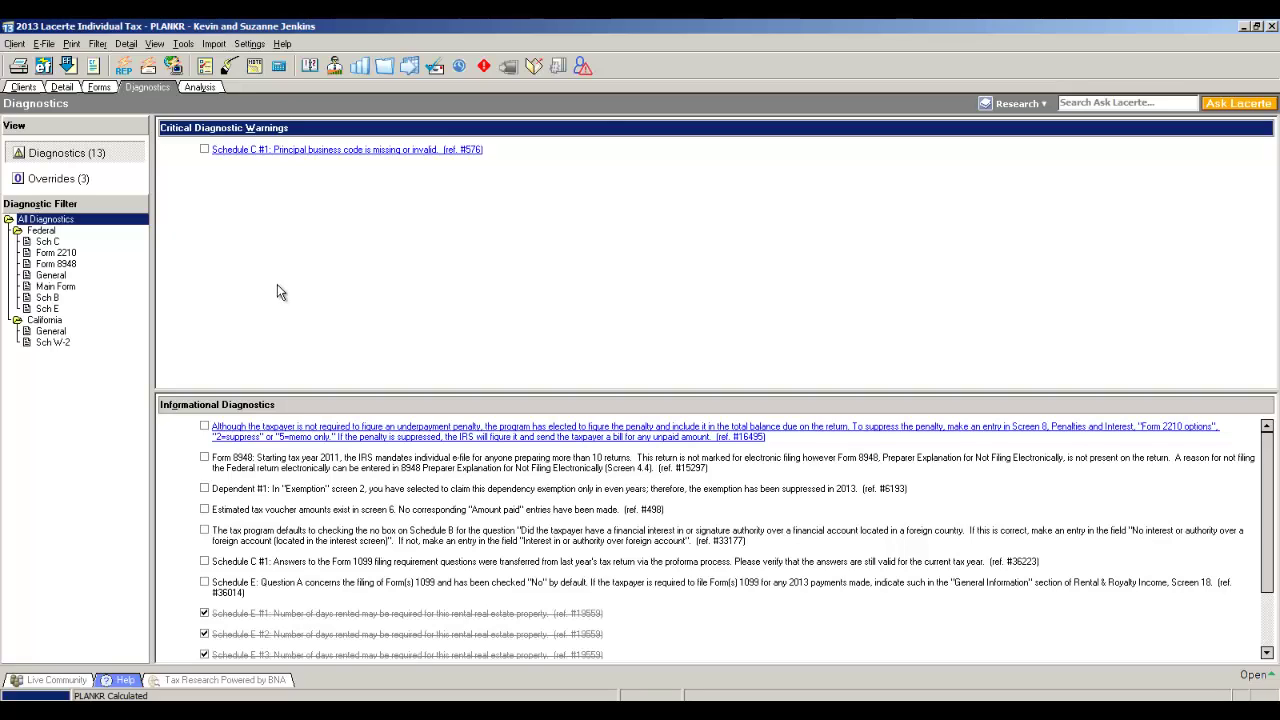
Step: Set Schedule C's principal business code to 722514 Cafeterias & Buffets, then recheck diagnostics
{"action": "left_click", "coordinate": [372, 151]}
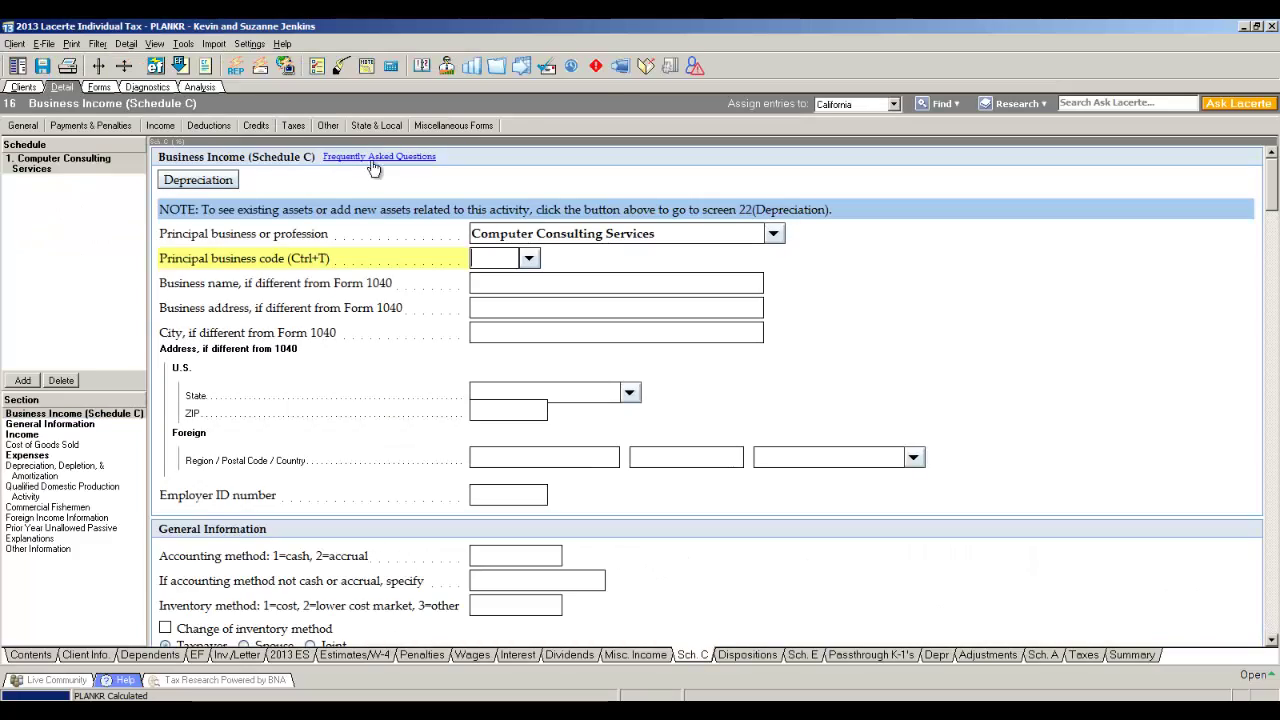
{"action": "left_click", "coordinate": [529, 258]}
{"action": "left_click", "coordinate": [505, 302]}
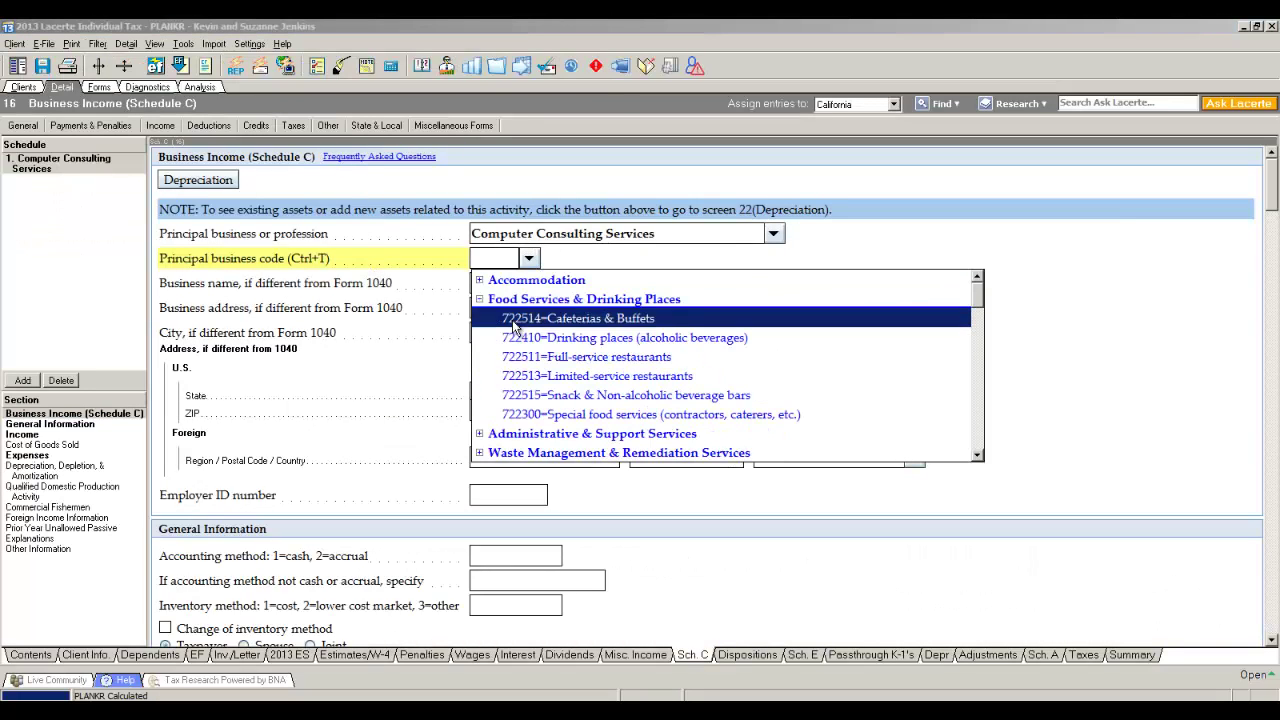
{"action": "left_click", "coordinate": [560, 318]}
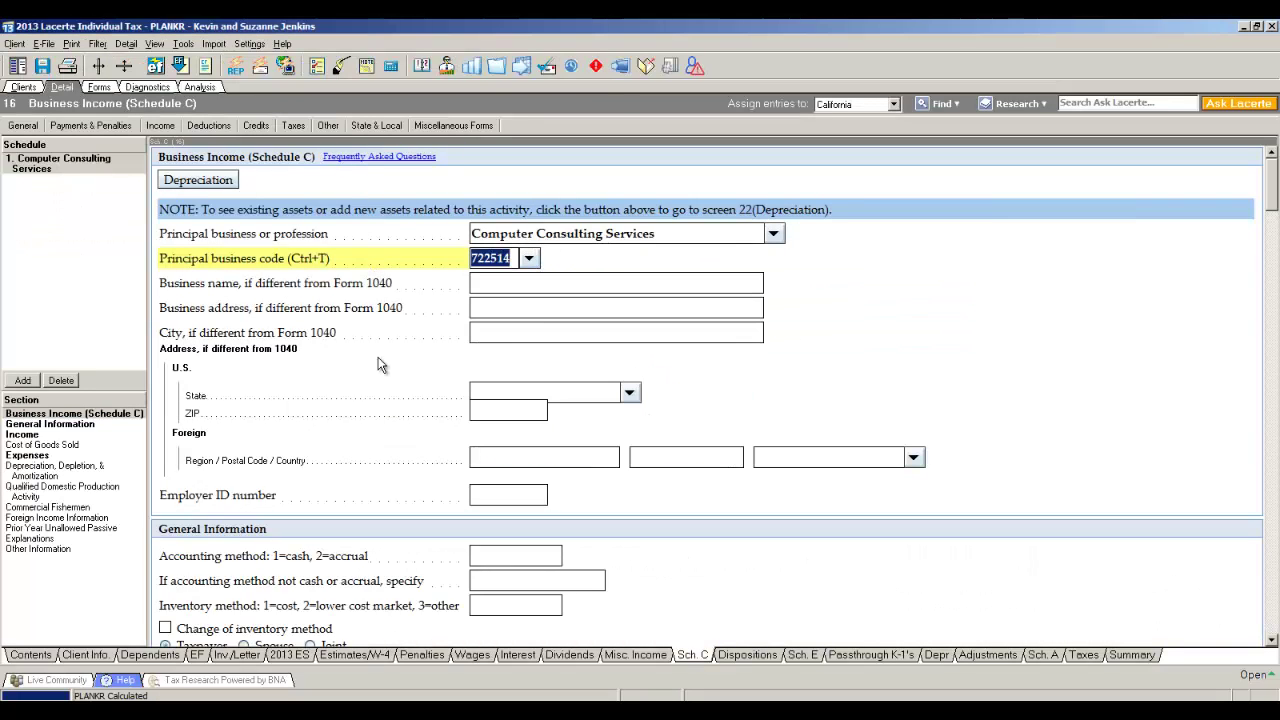
{"action": "left_click", "coordinate": [152, 87]}
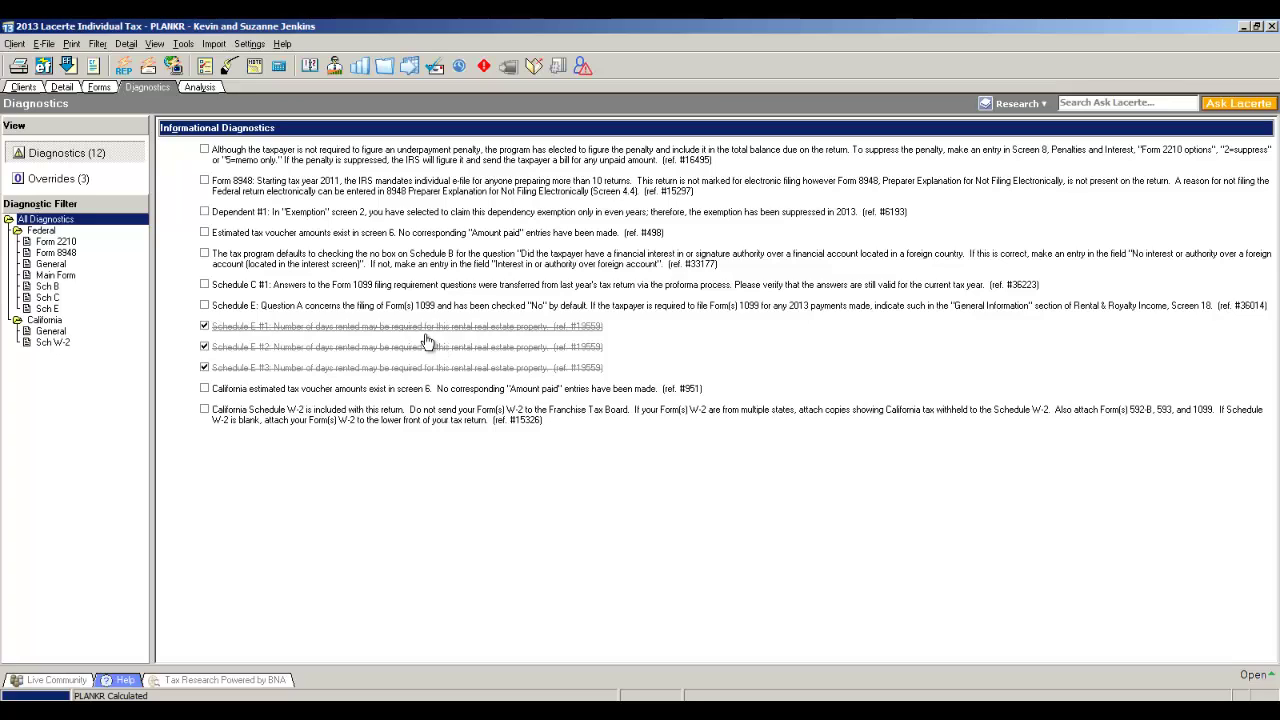
Step: Show the Analysis page, including the tip that $166,792 taxable income falls in the 28% bracket
{"action": "left_click", "coordinate": [201, 88]}
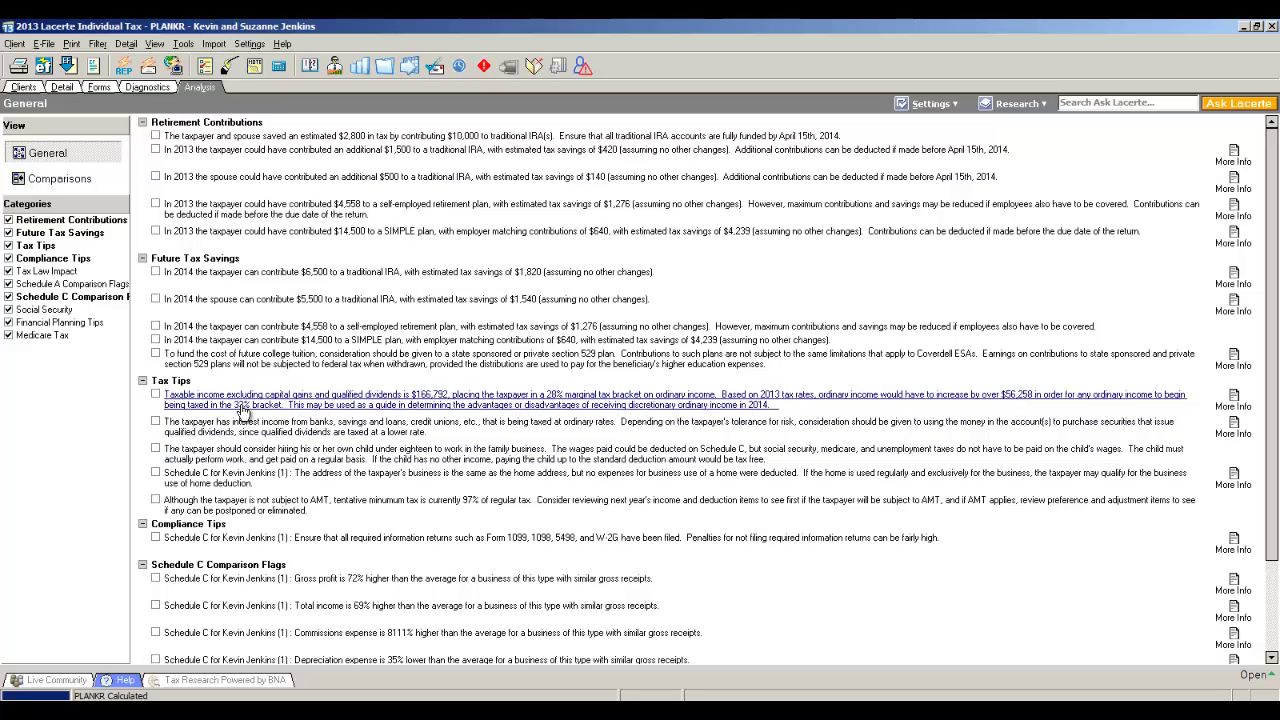
{"action": "scroll", "coordinate": [240, 412], "scroll_direction": "down", "scroll_amount": 3}
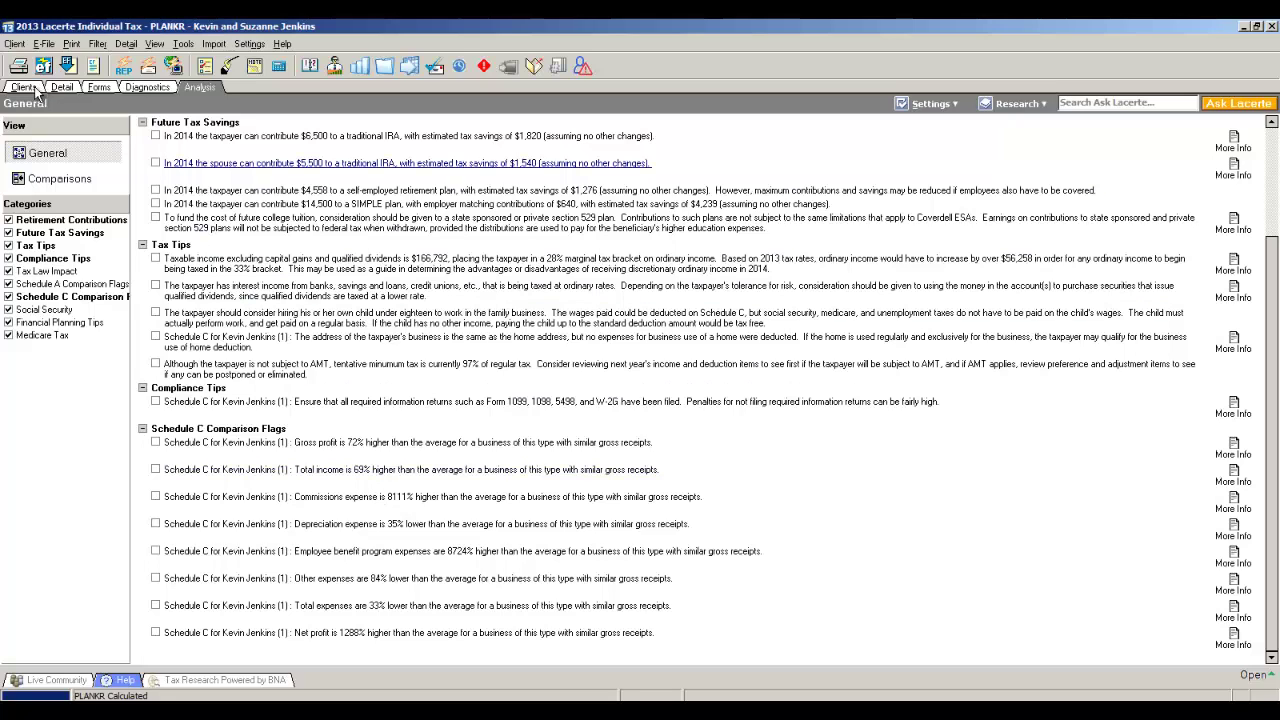
Step: Go back to the All Clients list showing all 47 clients
{"action": "left_click", "coordinate": [23, 87]}
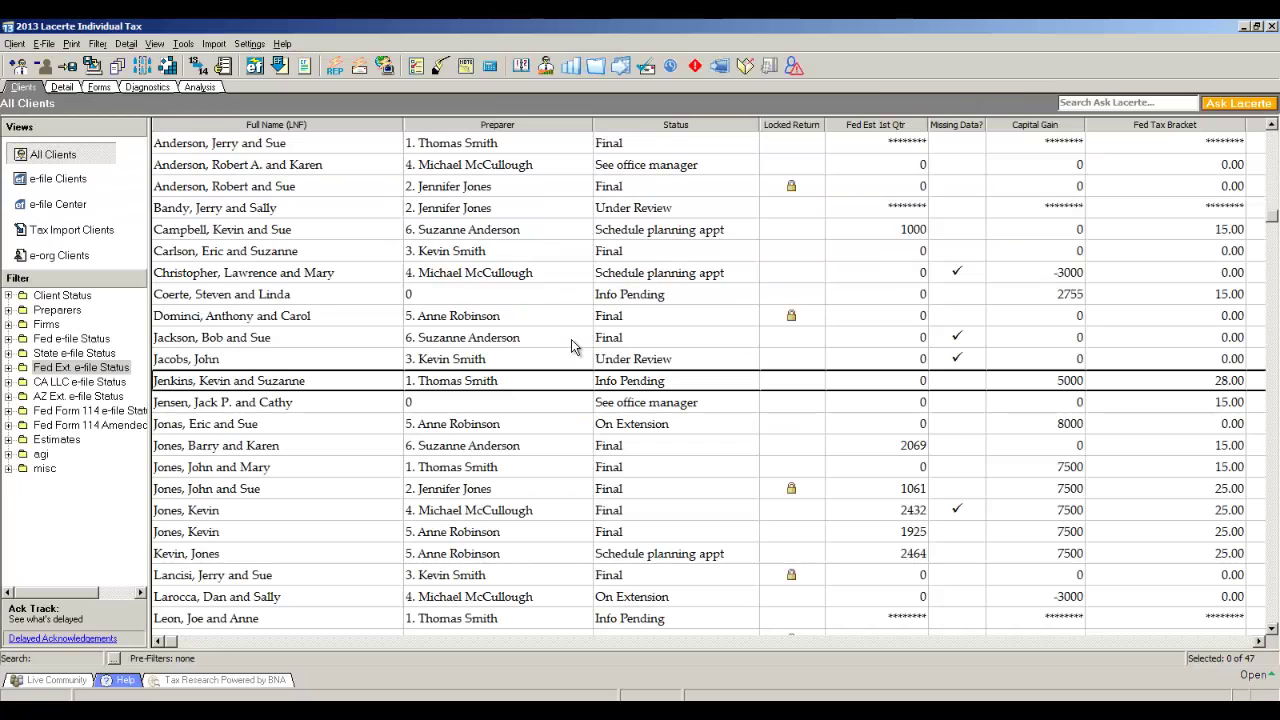